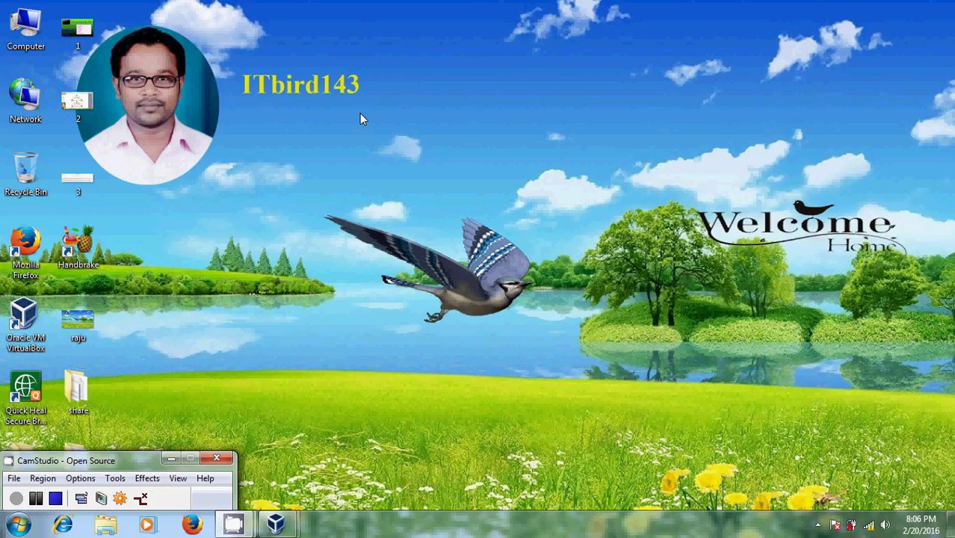
# - Switch to the running server2008 virtual machine and set the server's time zone to (UTC+05:30) Chennai, Kolkata, Mumbai, New Delhi
pyautogui.moveTo(278, 525)
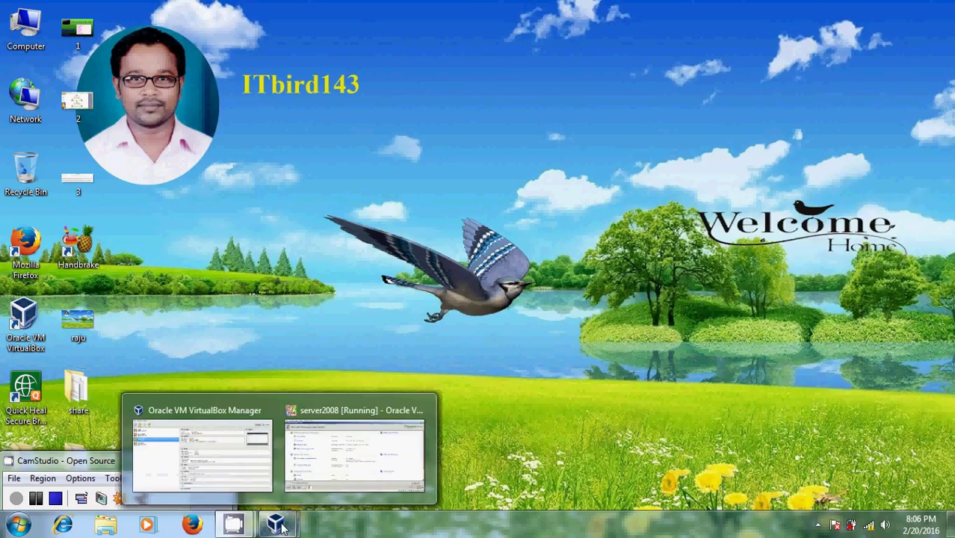
pyautogui.click(366, 412)
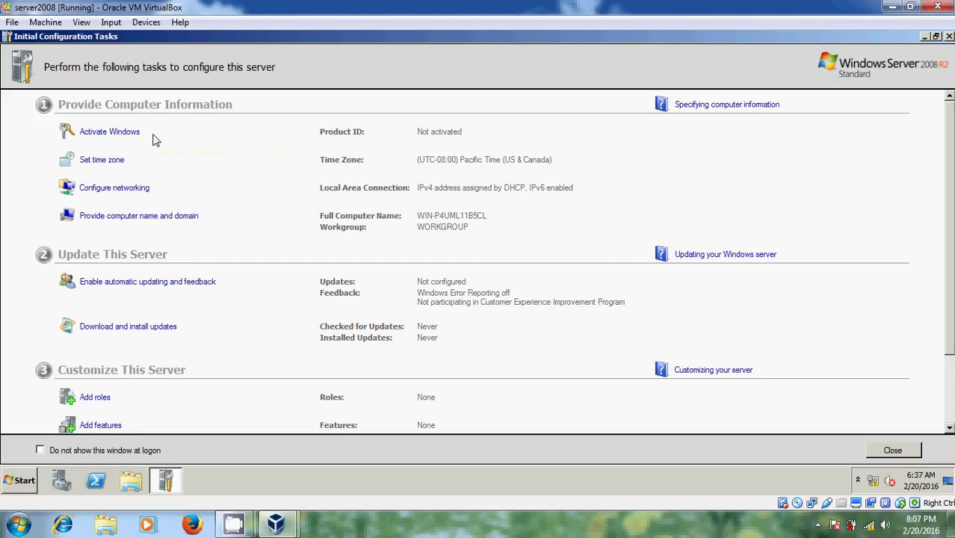
pyautogui.click(116, 161)
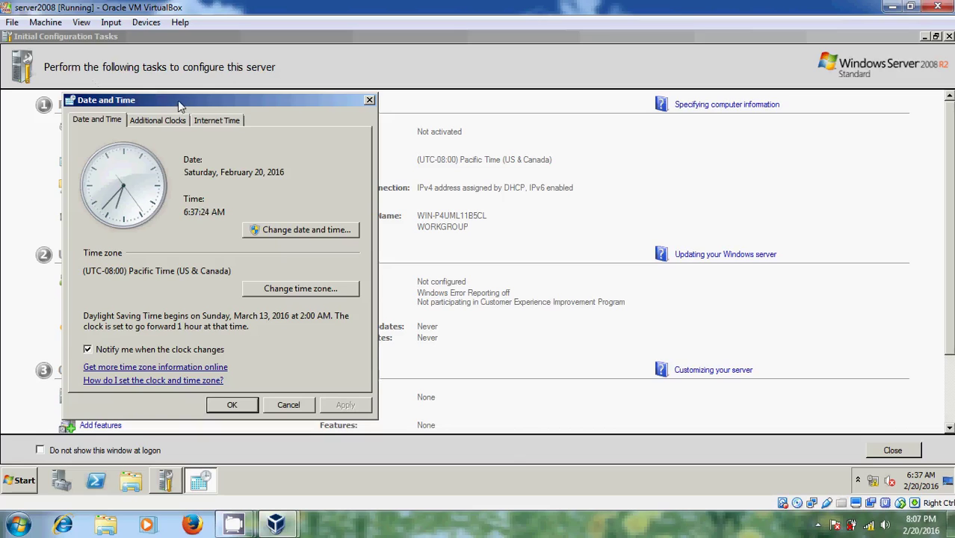
pyautogui.moveTo(177, 102); pyautogui.dragTo(327, 92)
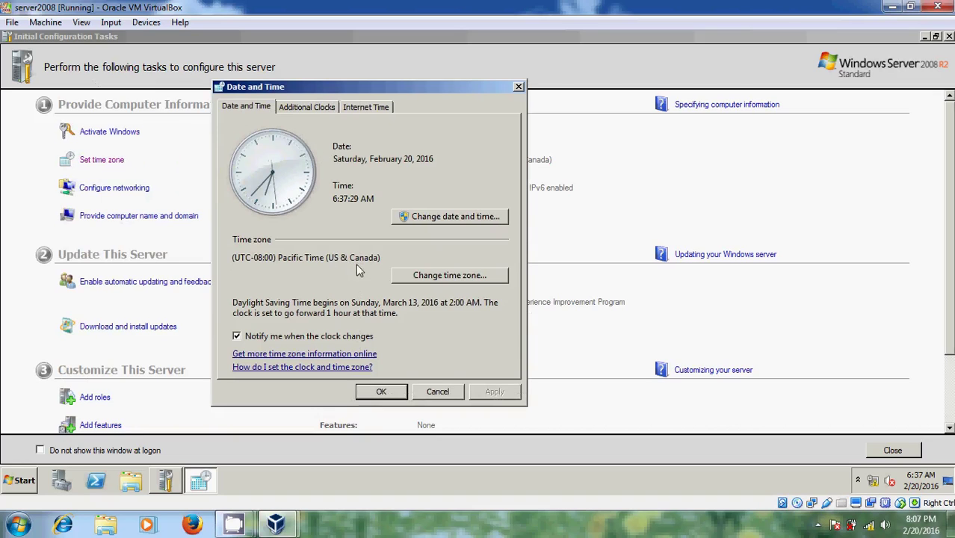
pyautogui.click(473, 276)
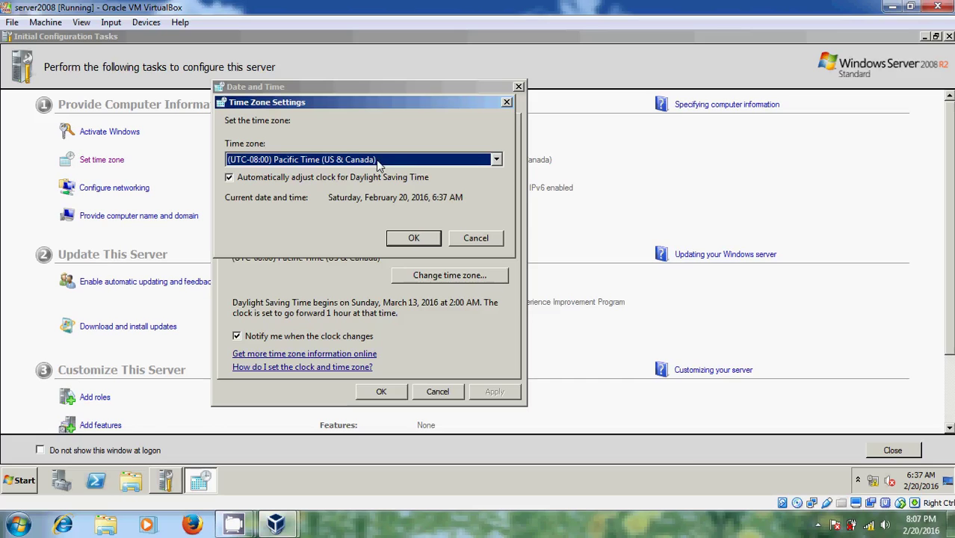
pyautogui.click(496, 159)
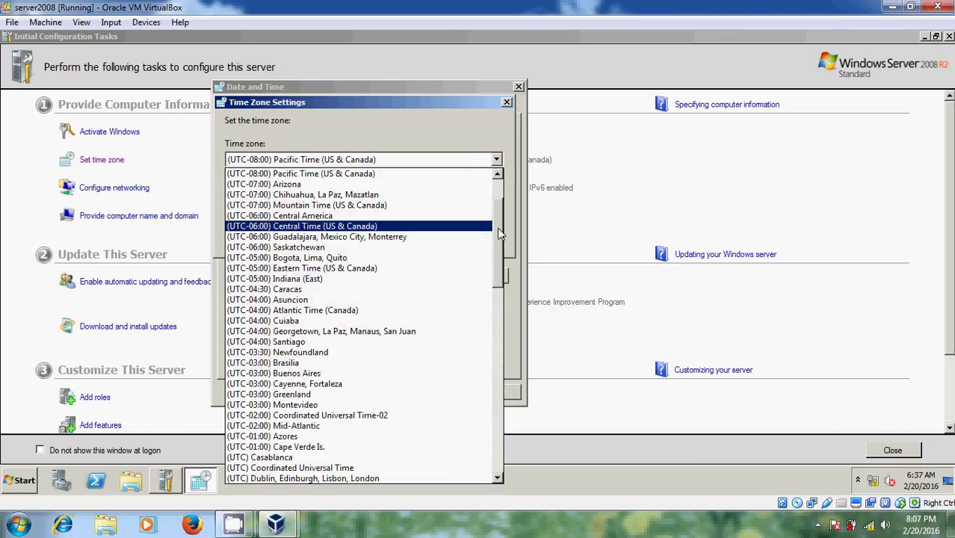
pyautogui.moveTo(497, 226); pyautogui.dragTo(501, 356)
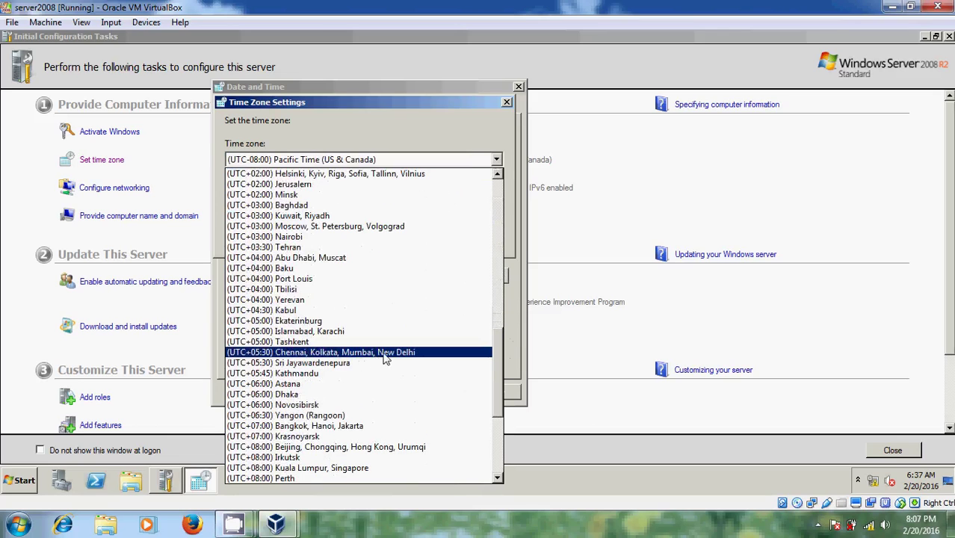
pyautogui.click(414, 351)
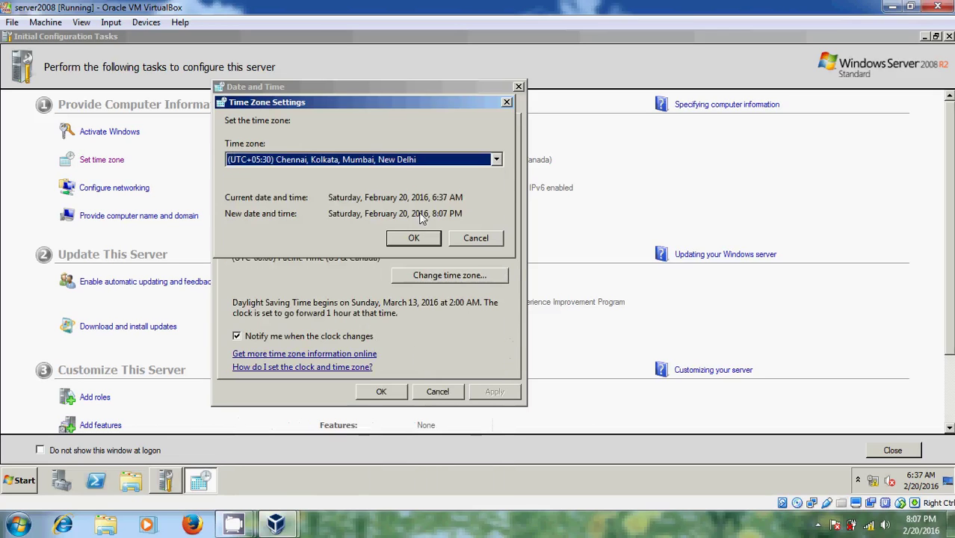
pyautogui.click(415, 239)
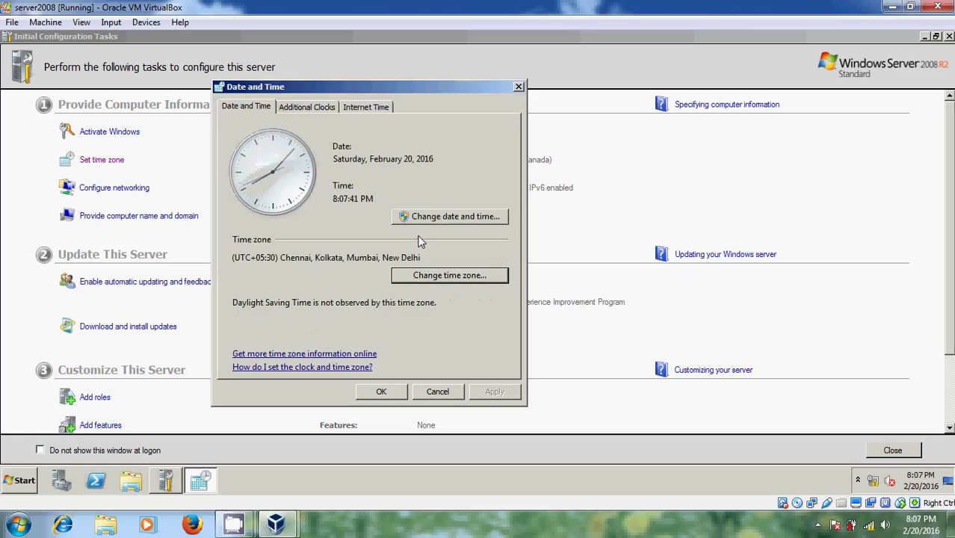
# - Set the server's calendar date to February 20, 2016 and apply it
pyautogui.click(489, 218)
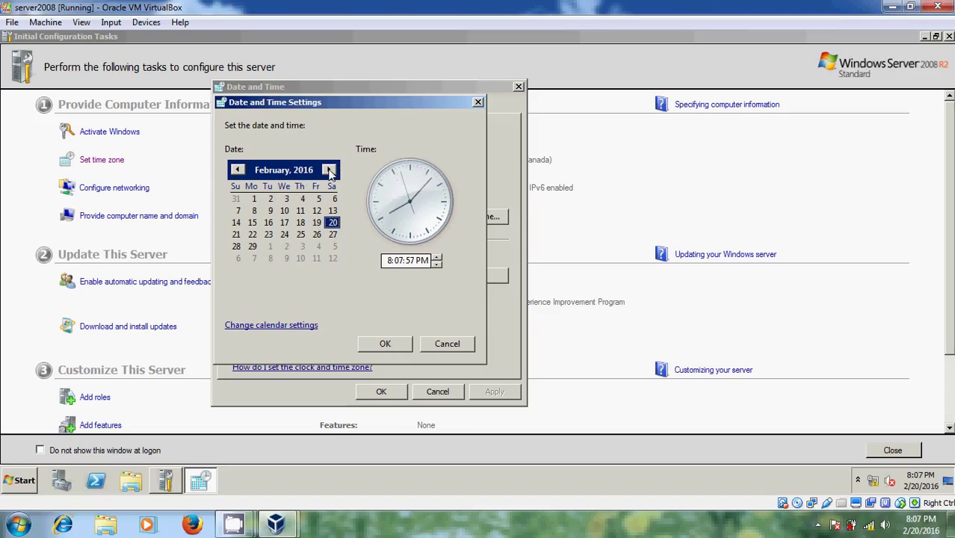
pyautogui.click(235, 169)
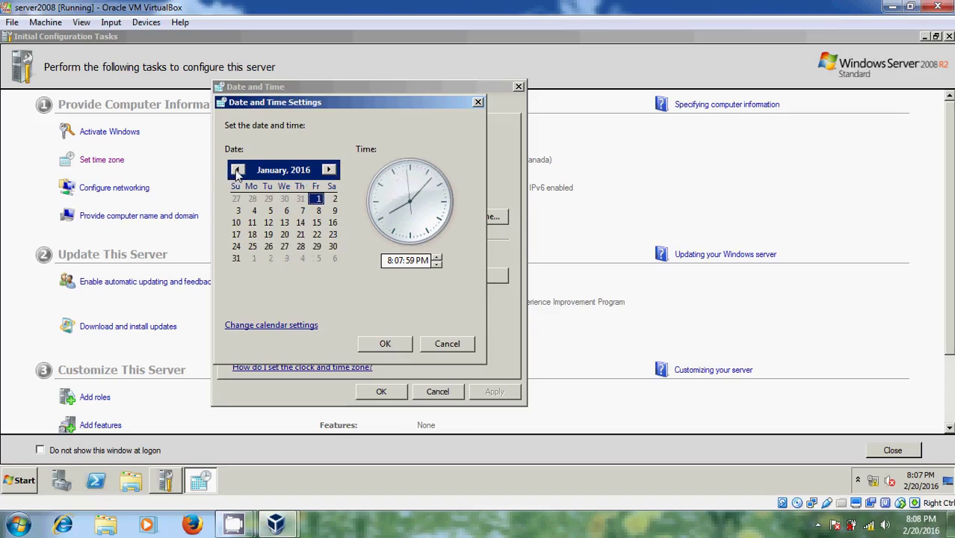
pyautogui.click(330, 169)
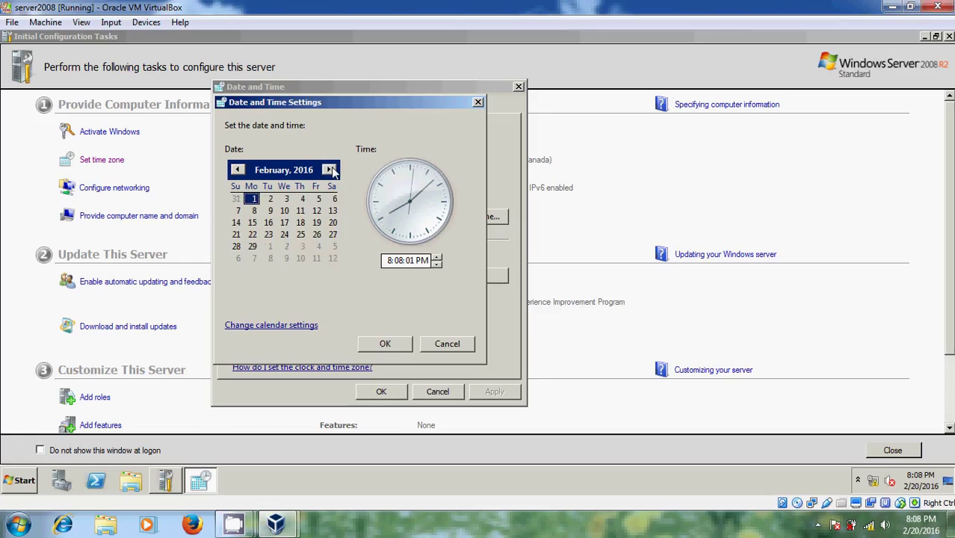
pyautogui.click(334, 223)
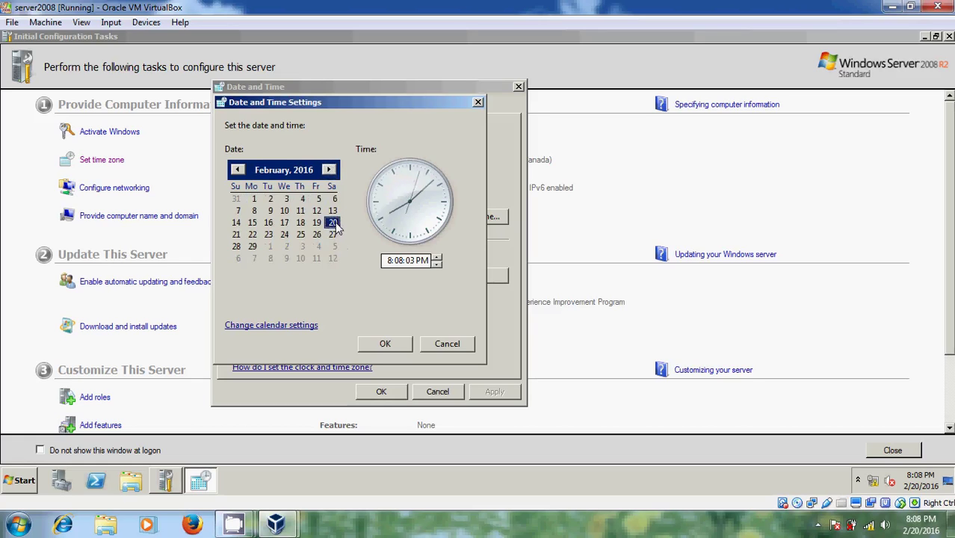
pyautogui.click(384, 344)
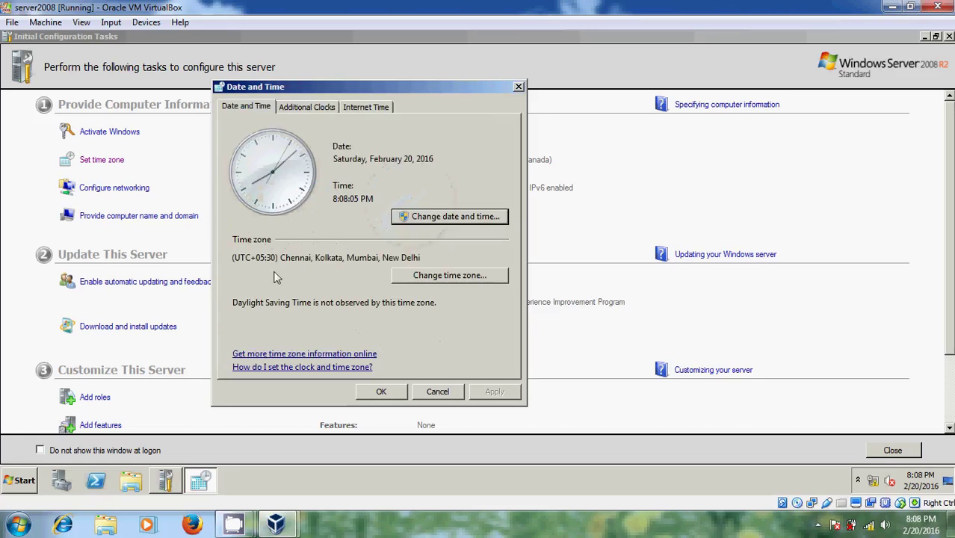
# - Review the additional clocks, choose time.windows.com as the Internet time server, and accept the date and time settings
pyautogui.click(323, 109)
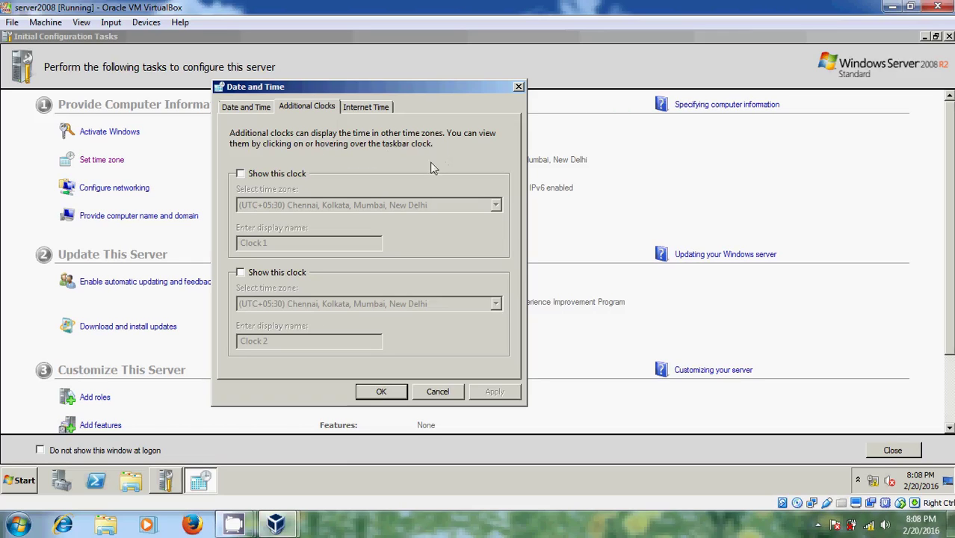
pyautogui.click(381, 107)
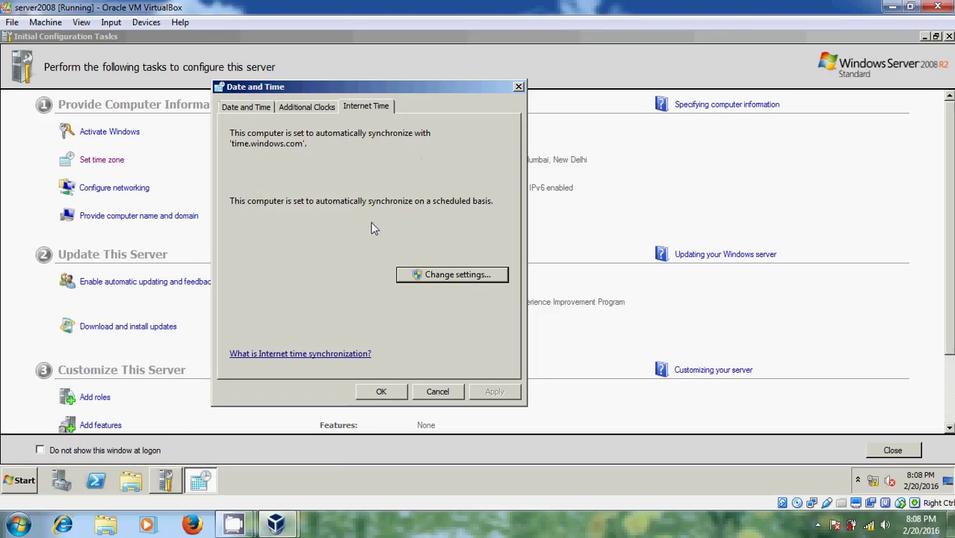
pyautogui.click(484, 276)
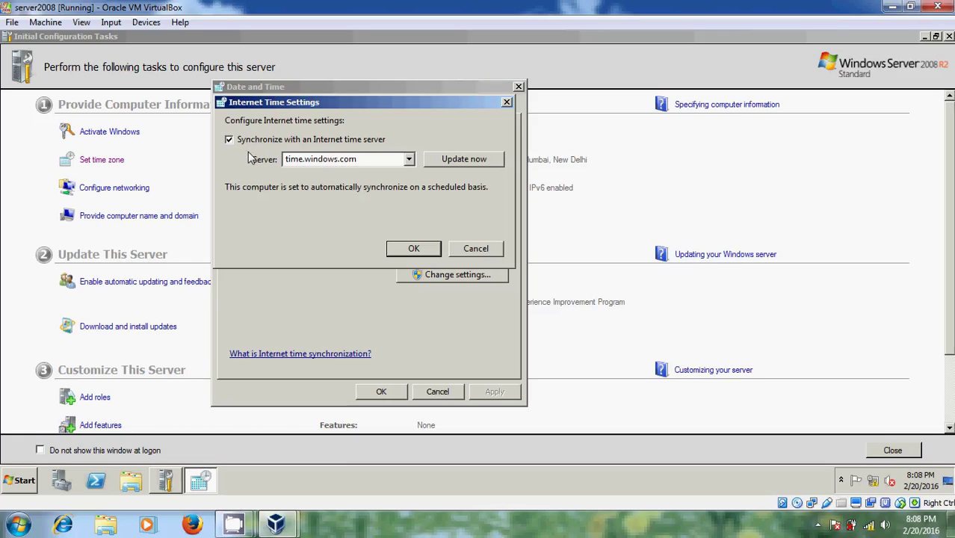
pyautogui.click(409, 161)
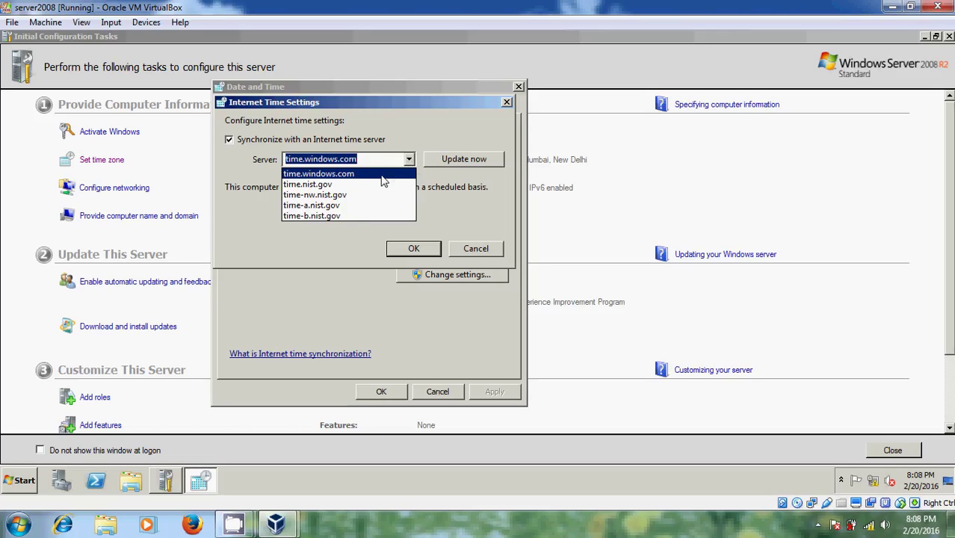
pyautogui.click(381, 175)
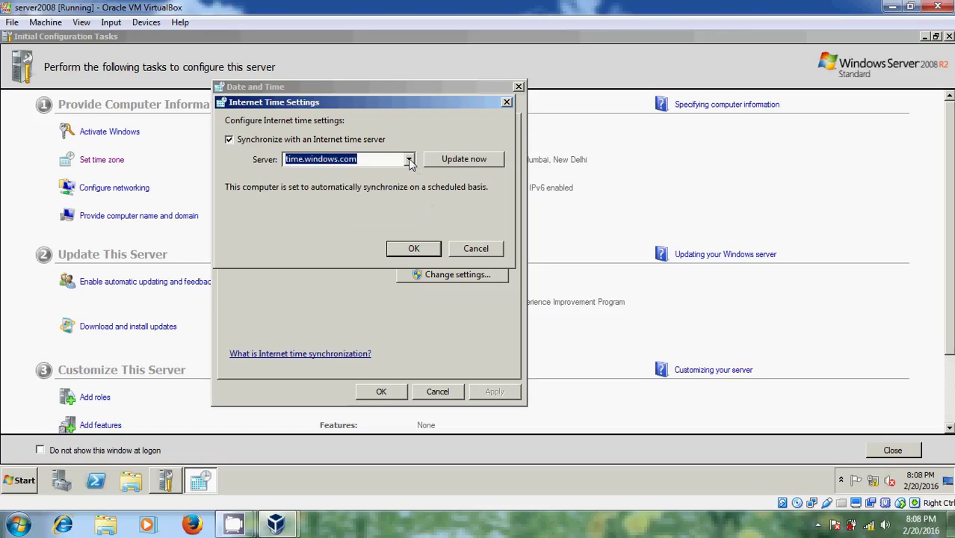
pyautogui.click(409, 160)
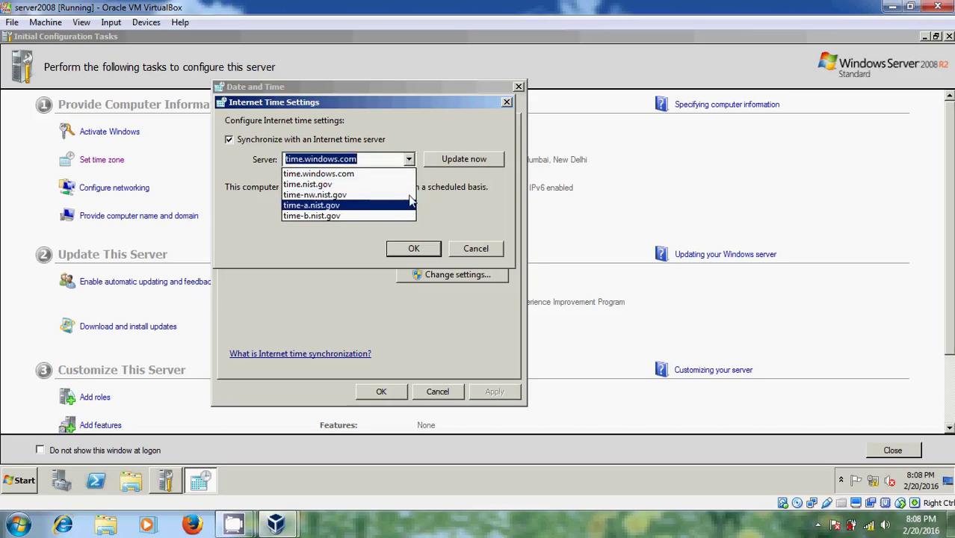
pyautogui.click(367, 176)
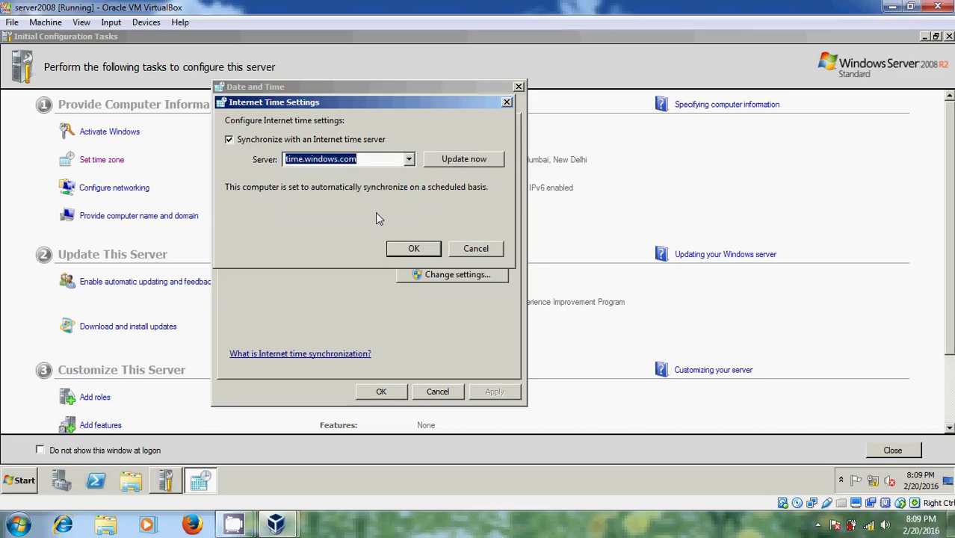
pyautogui.click(396, 251)
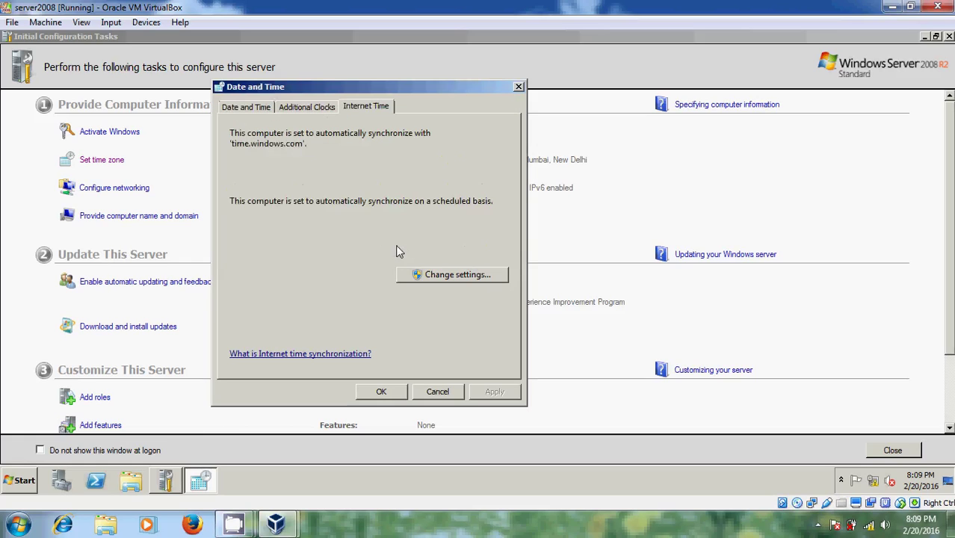
pyautogui.click(381, 392)
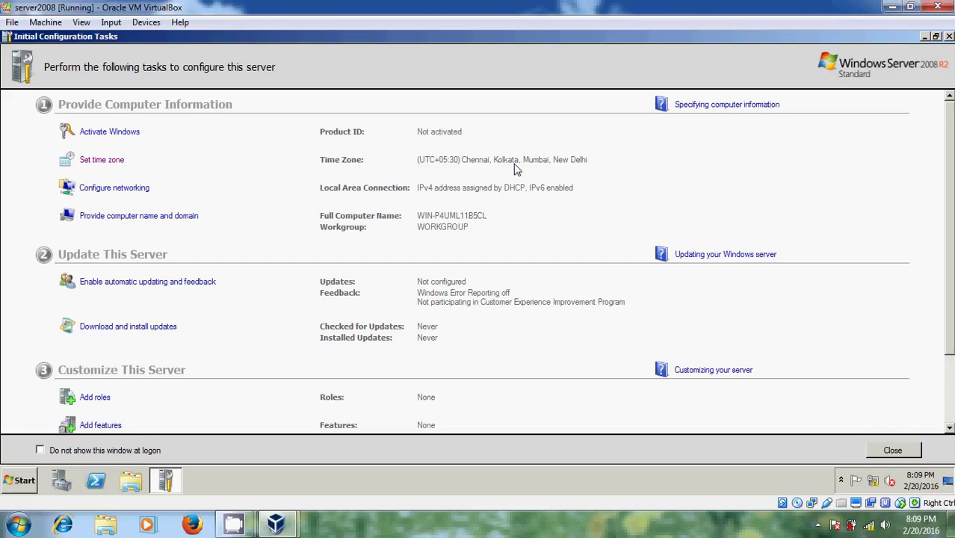
# - Disable Internet Protocol Version 6 (TCP/IPv6) in the properties of the Local Area Connection from the server's networking configuration
pyautogui.click(136, 191)
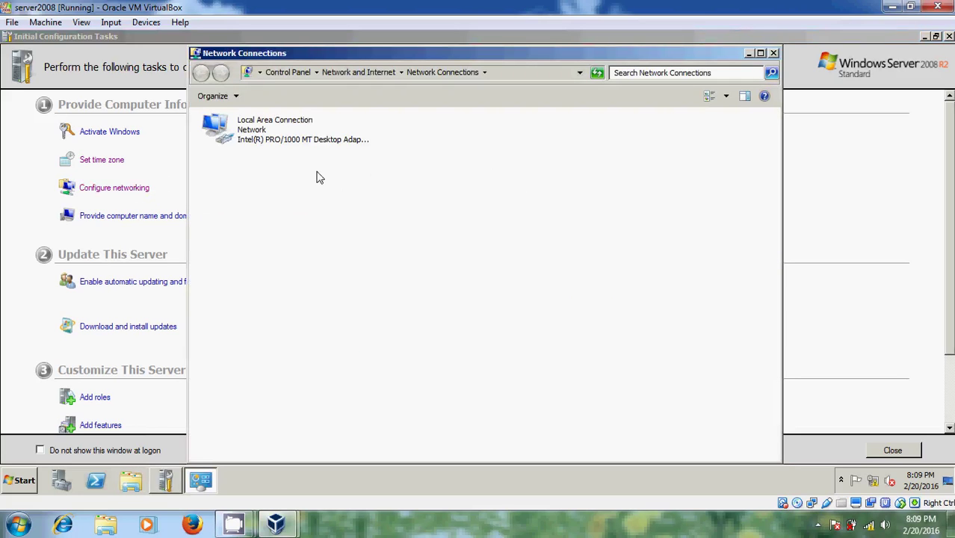
pyautogui.click(275, 129)
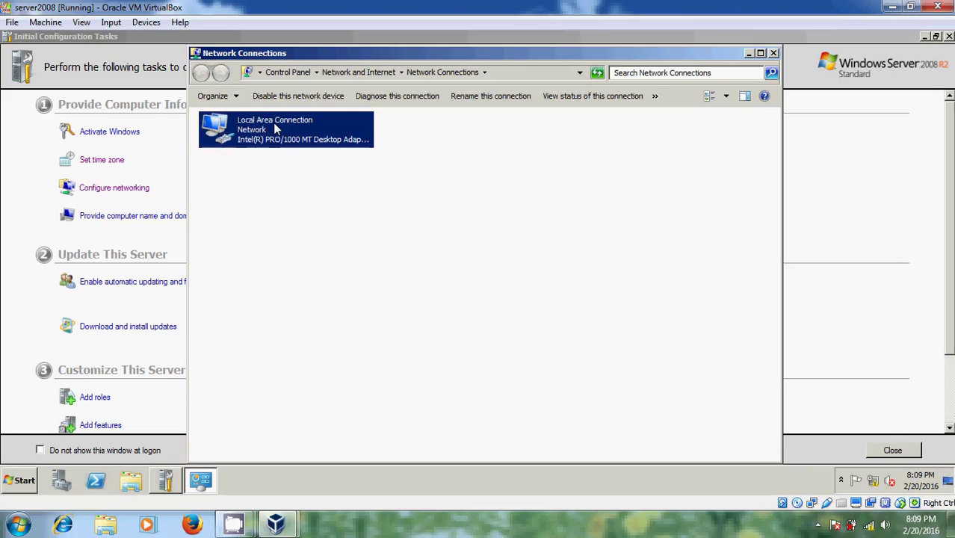
pyautogui.rightClick(275, 128)
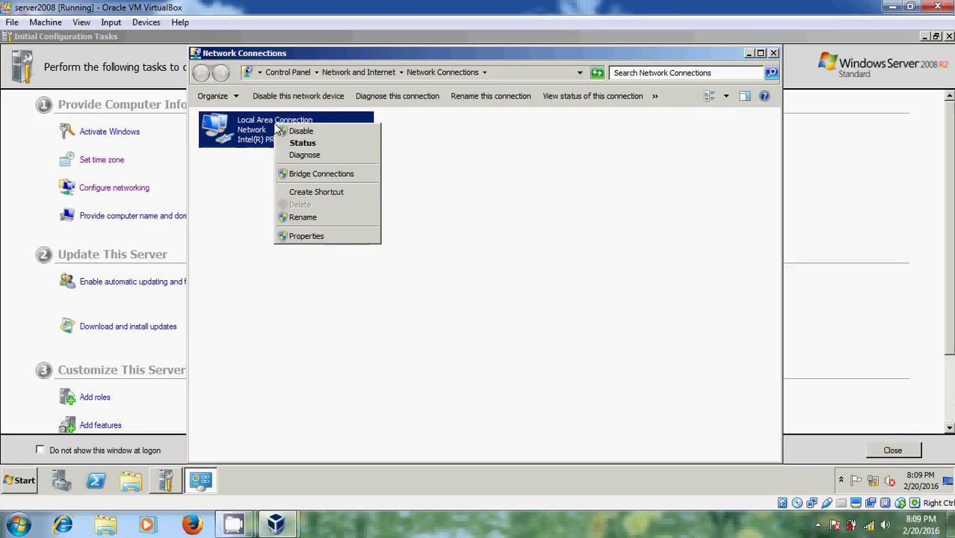
pyautogui.click(334, 237)
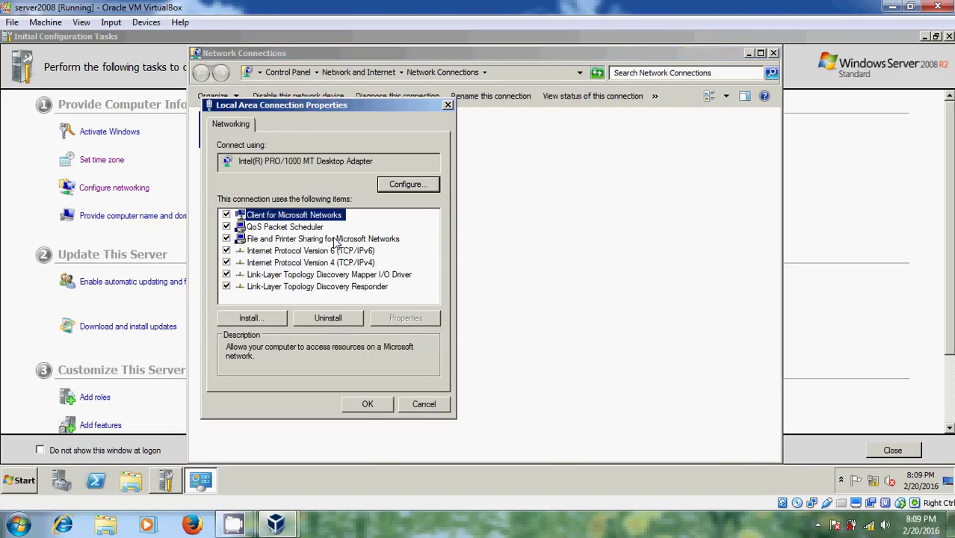
pyautogui.moveTo(329, 105); pyautogui.dragTo(451, 106)
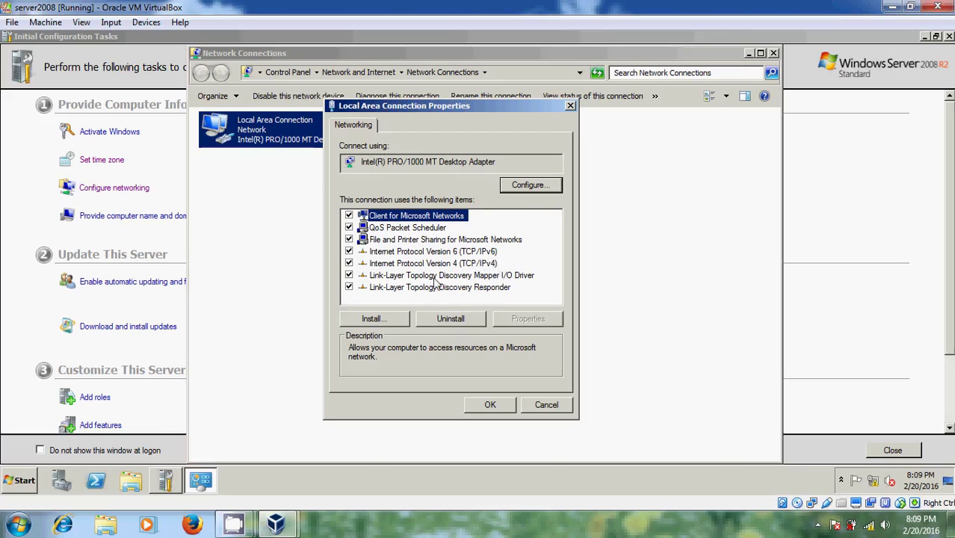
pyautogui.click(349, 252)
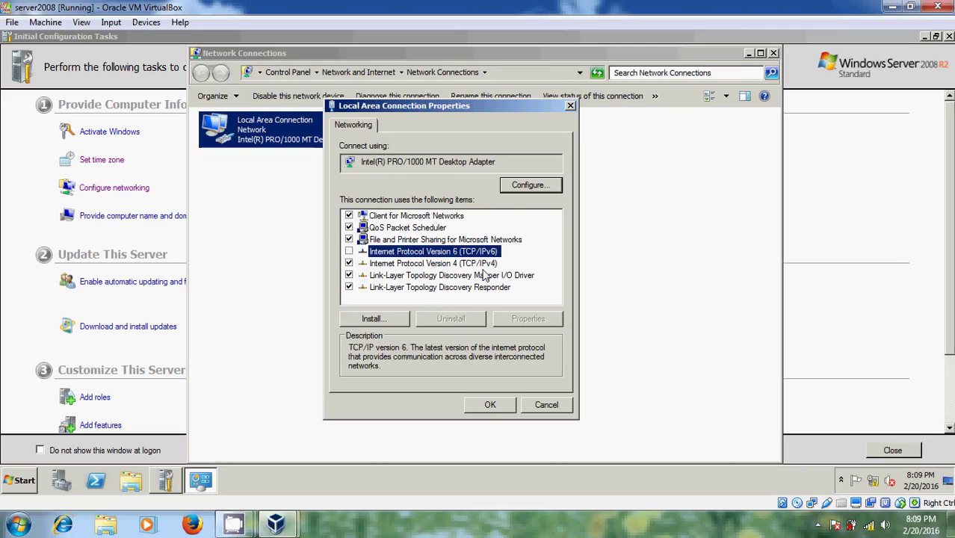
# - Configure Internet Protocol Version 4 (TCP/IPv4) to obtain both the IP address and the DNS server address automatically
pyautogui.click(426, 264)
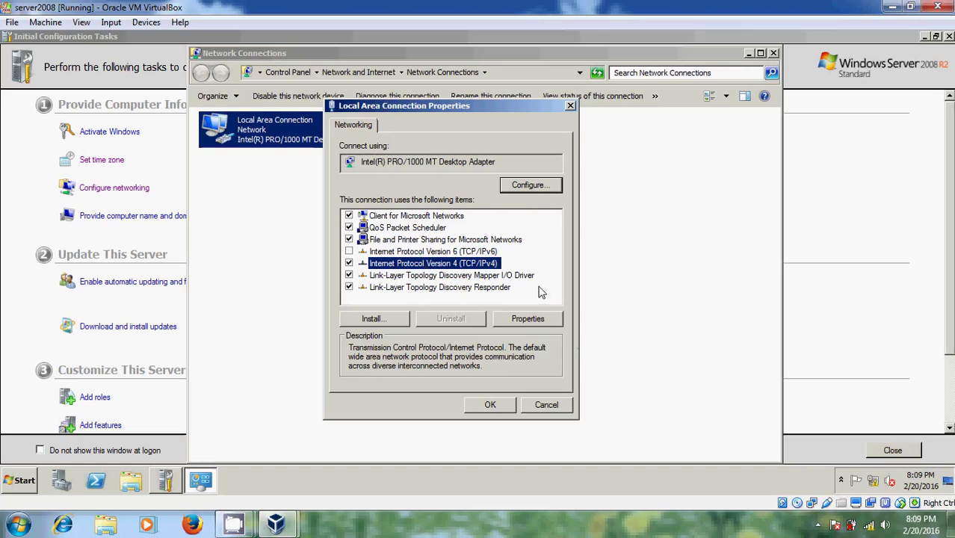
pyautogui.click(539, 321)
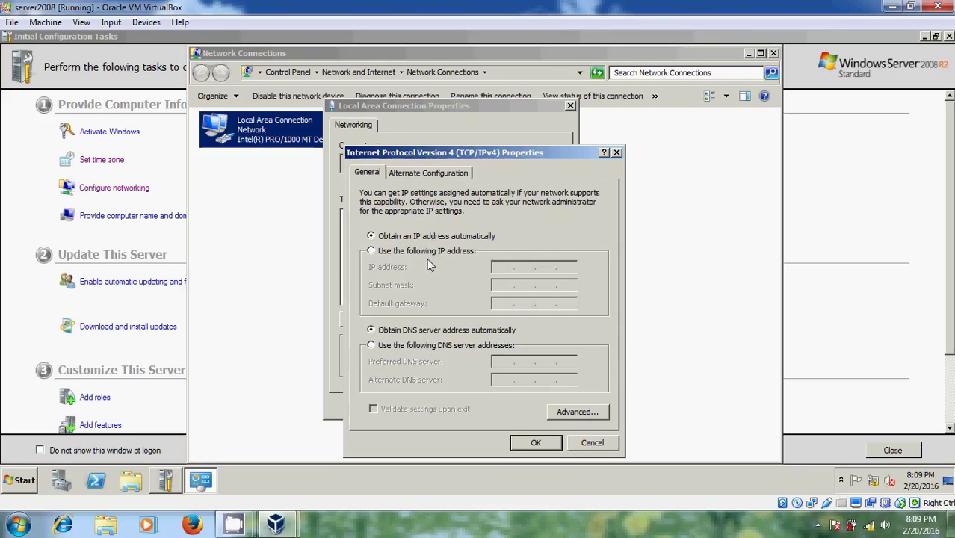
pyautogui.click(371, 251)
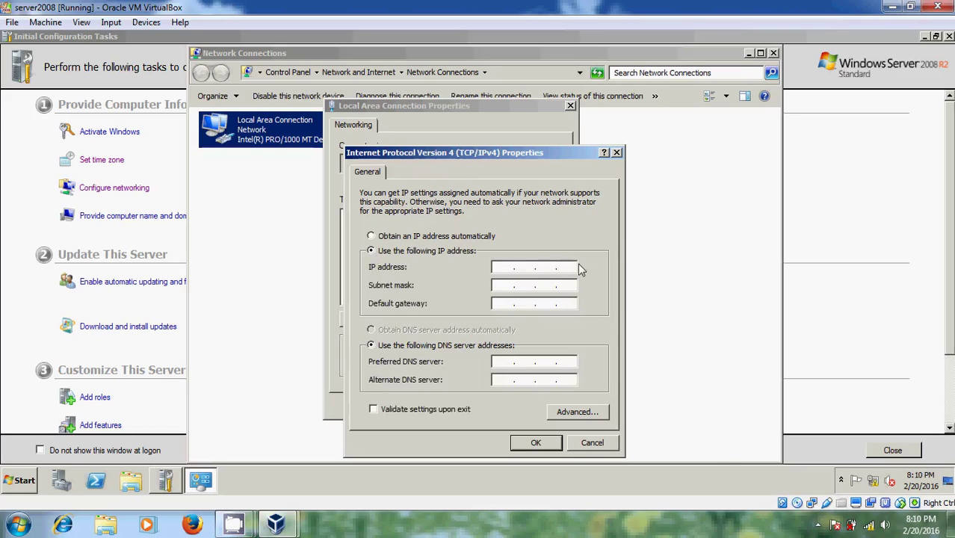
pyautogui.click(436, 237)
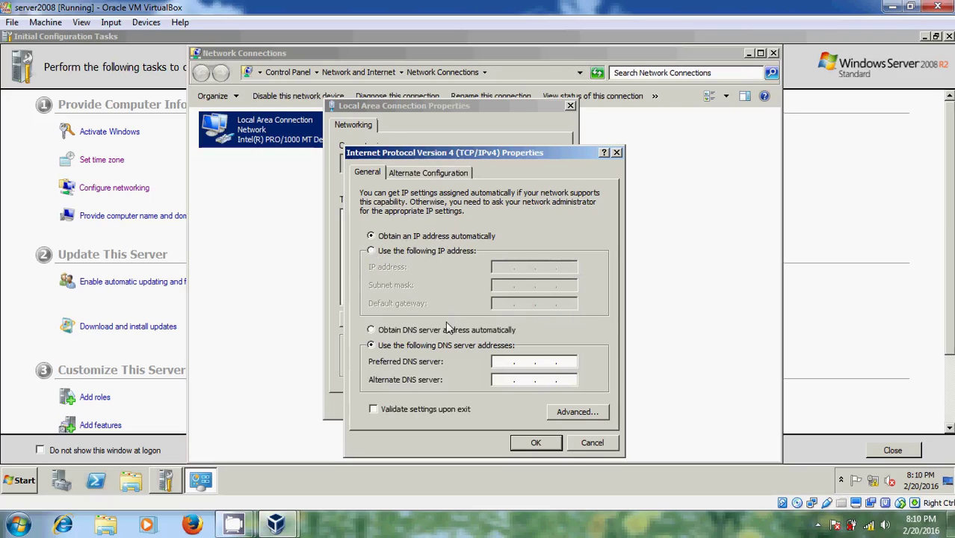
pyautogui.click(440, 331)
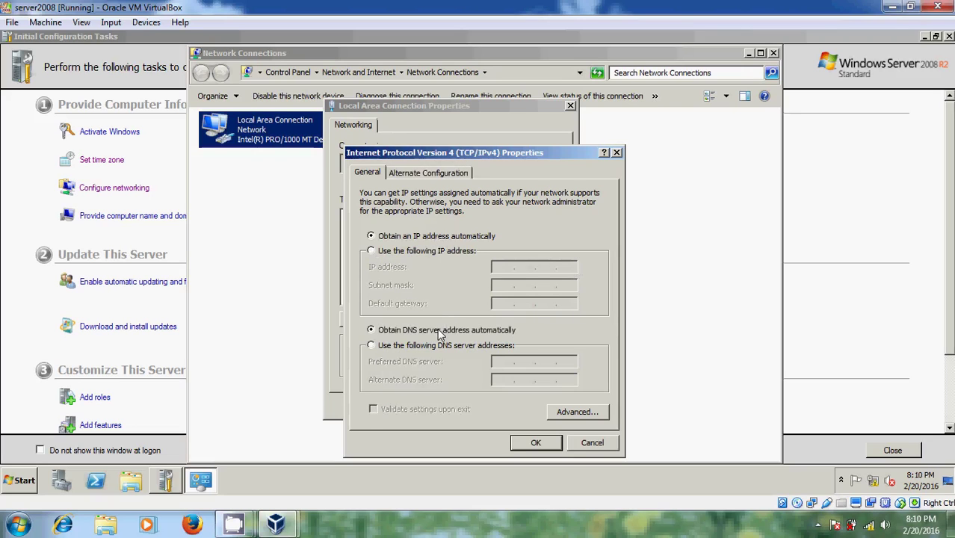
pyautogui.click(550, 446)
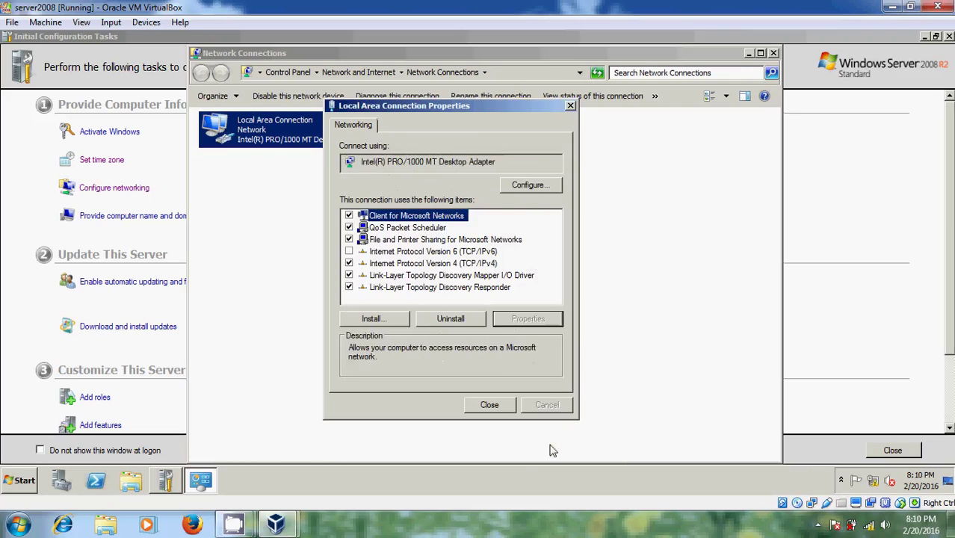
# - Close the Local Area Connection properties and the Network Connections window to finish the network setup
pyautogui.click(489, 405)
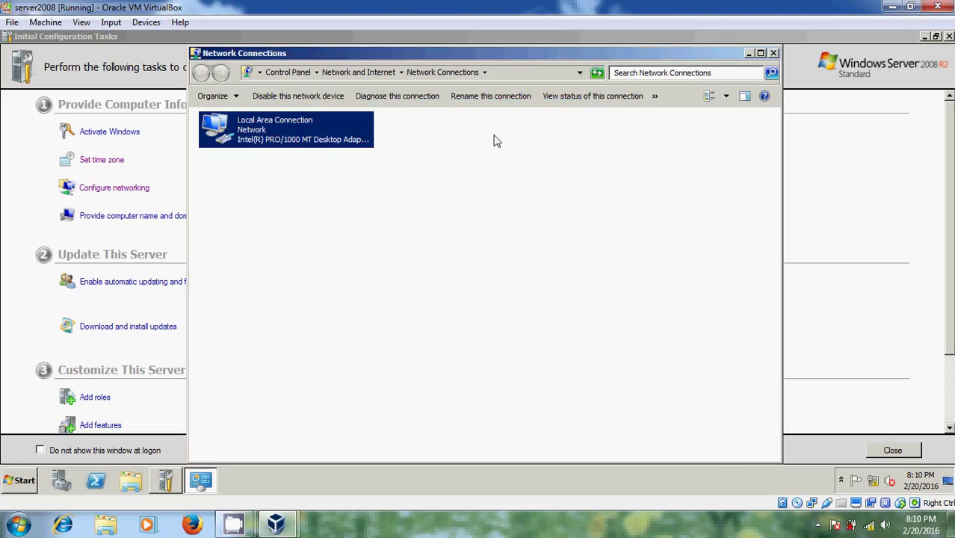
pyautogui.click(773, 53)
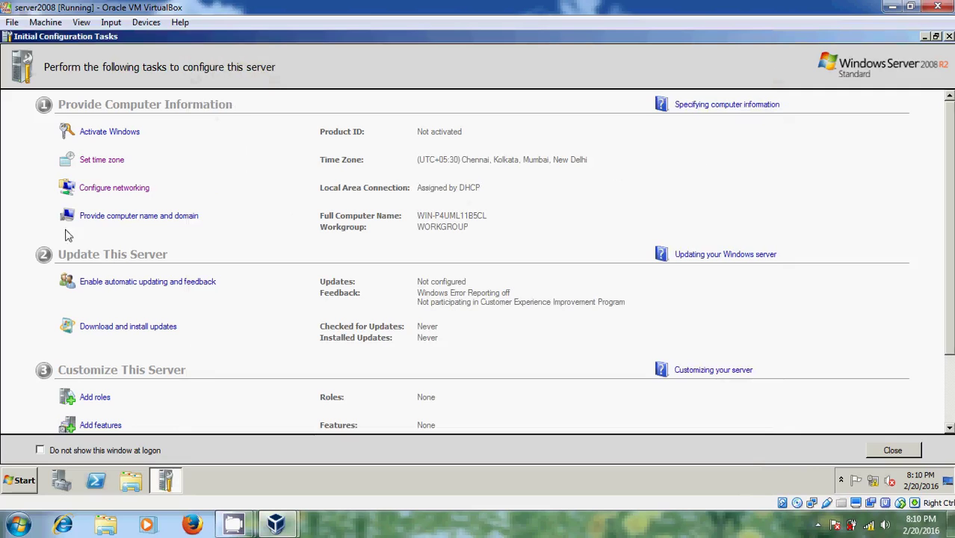
# - Rename the computer to SERVER in the computer name and domain settings, keeping its membership in the workgroup WORKGROUP
pyautogui.click(192, 218)
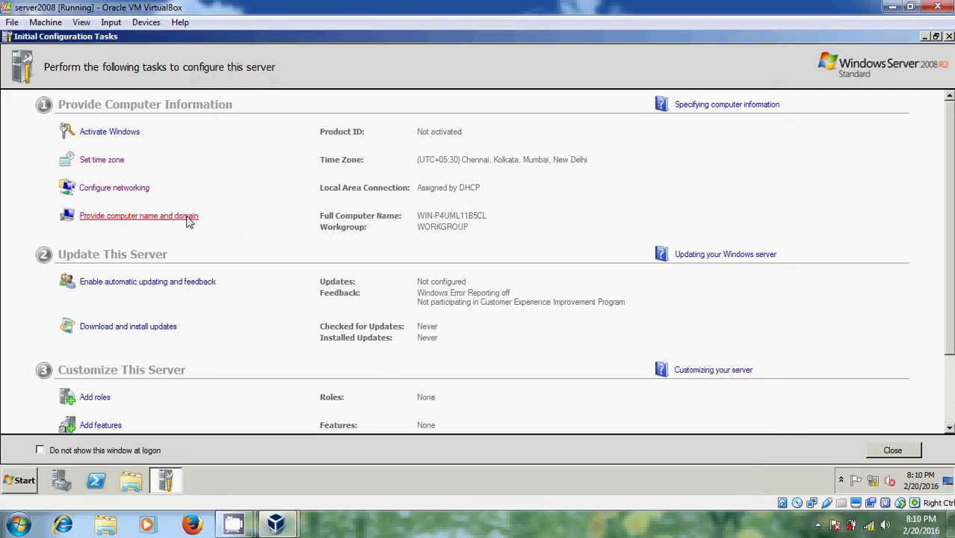
pyautogui.moveTo(253, 130); pyautogui.dragTo(502, 86)
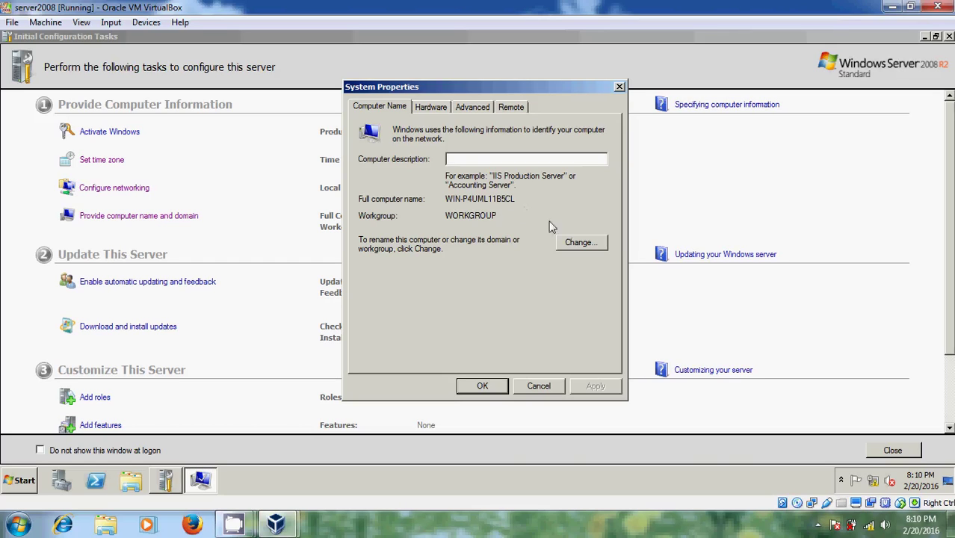
pyautogui.click(583, 242)
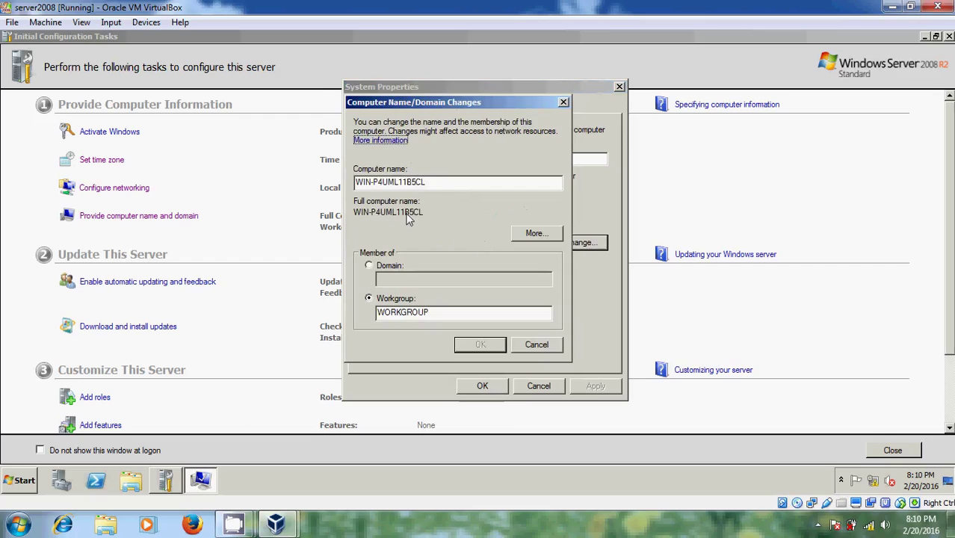
pyautogui.press('Tab')
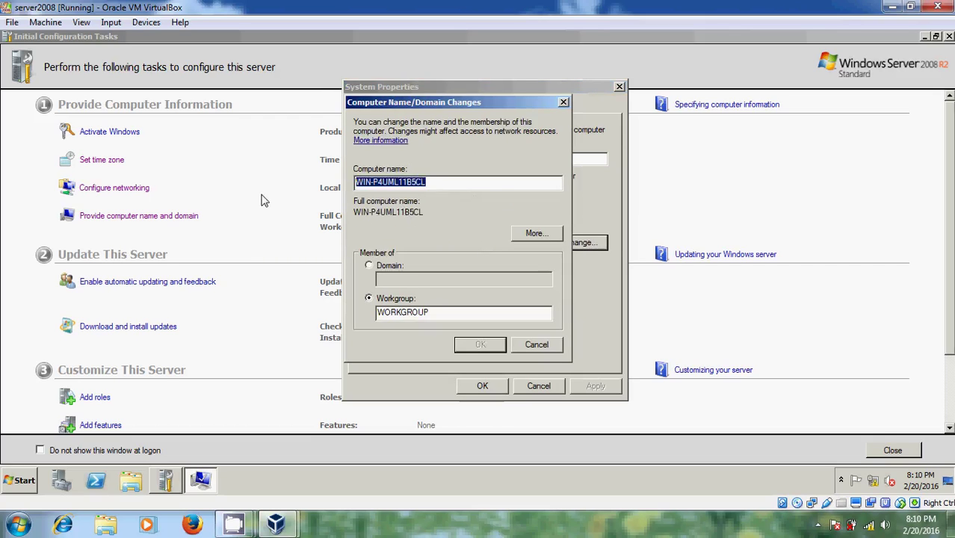
pyautogui.write('SERVER')
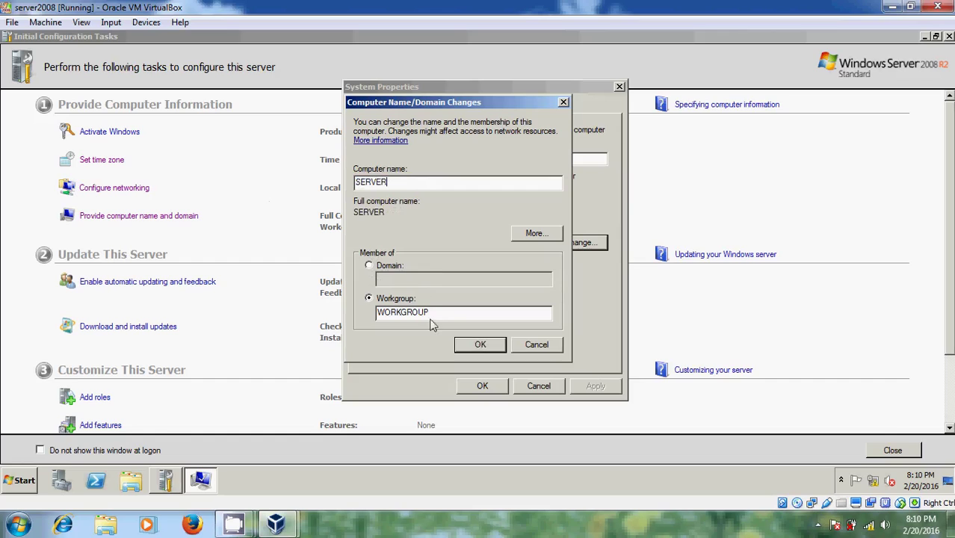
pyautogui.click(375, 270)
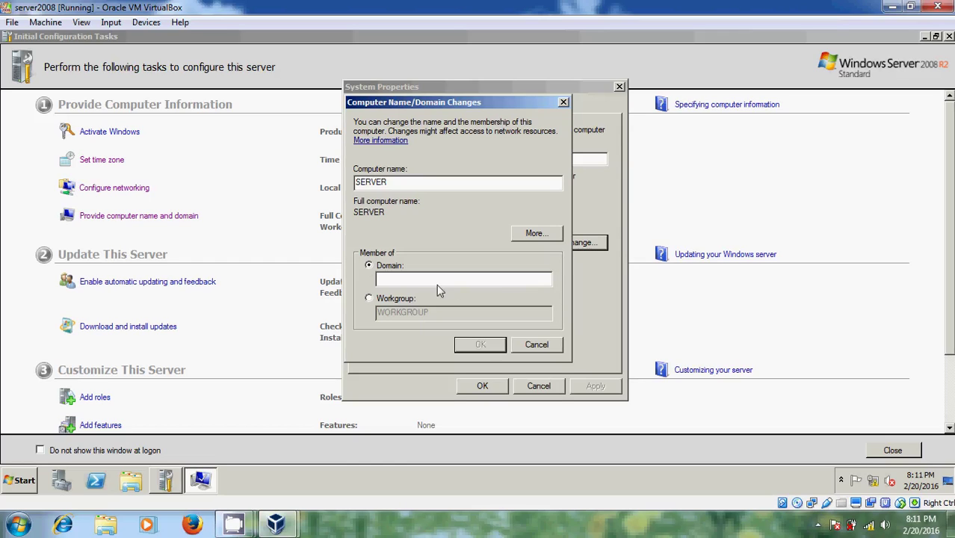
pyautogui.click(369, 299)
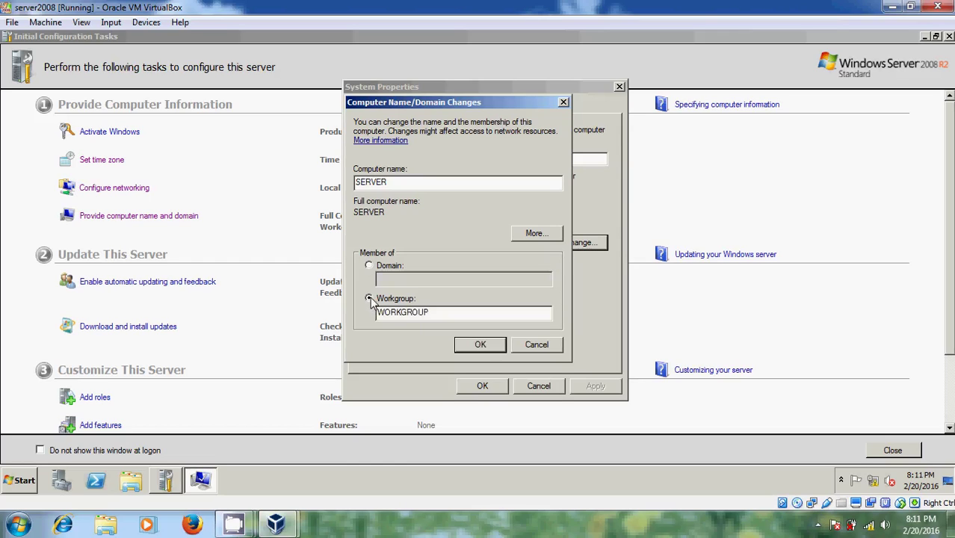
pyautogui.click(491, 344)
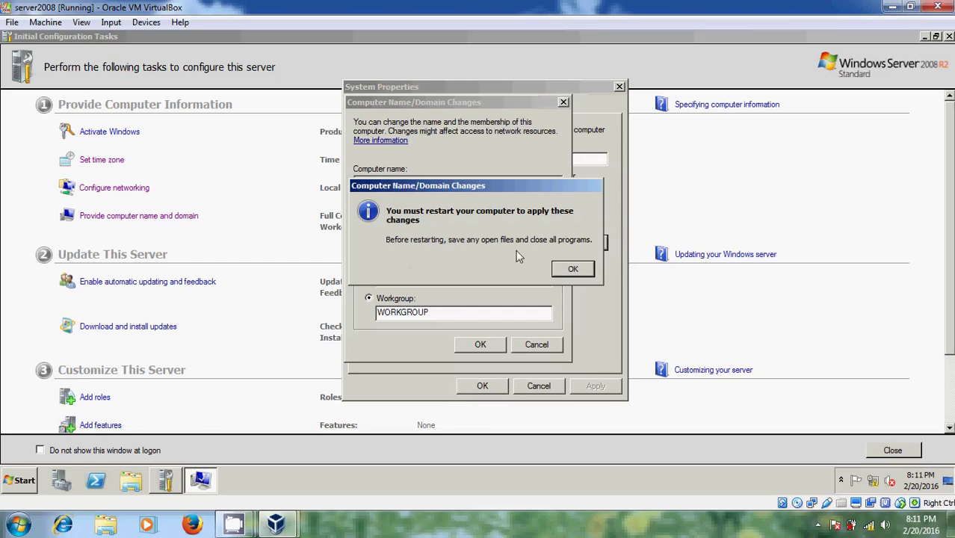
pyautogui.click(587, 267)
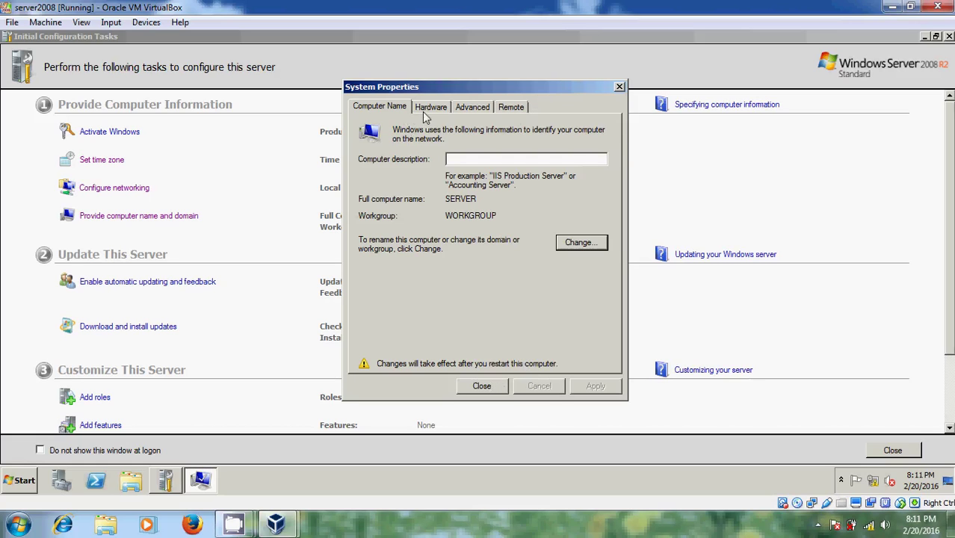
# - Close the system properties and restart the server immediately to apply the computer name change
pyautogui.click(499, 389)
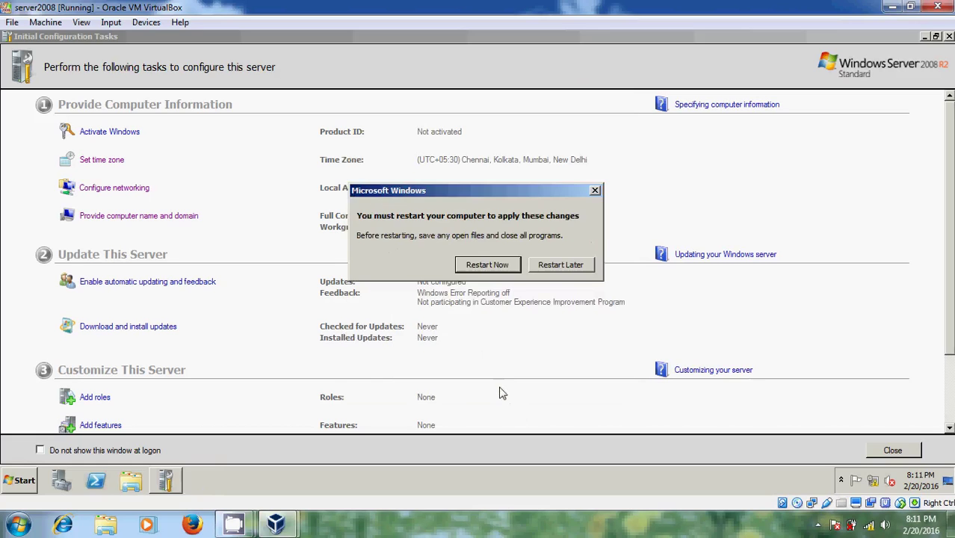
pyautogui.click(500, 267)
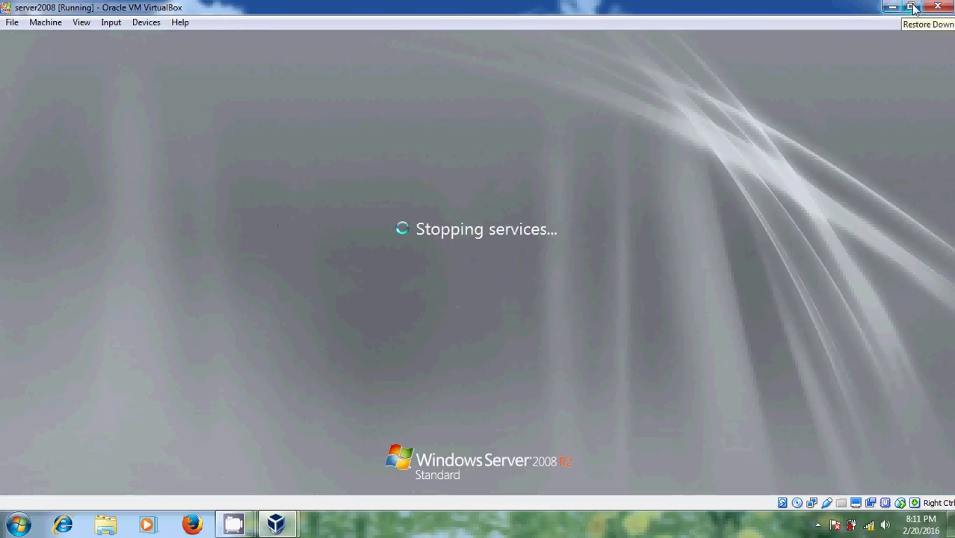
pyautogui.click(910, 7)
pyautogui.click(35, 499)
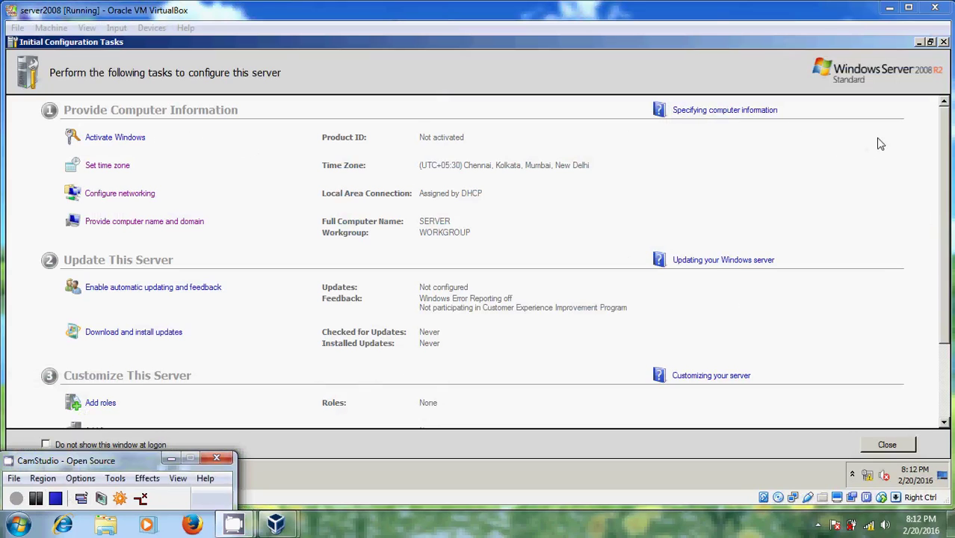
# - Review the hardware and advanced system properties from the computer name task, including the device list in Device Manager
pyautogui.click(945, 173)
pyautogui.scroll(-1, 945, 173)
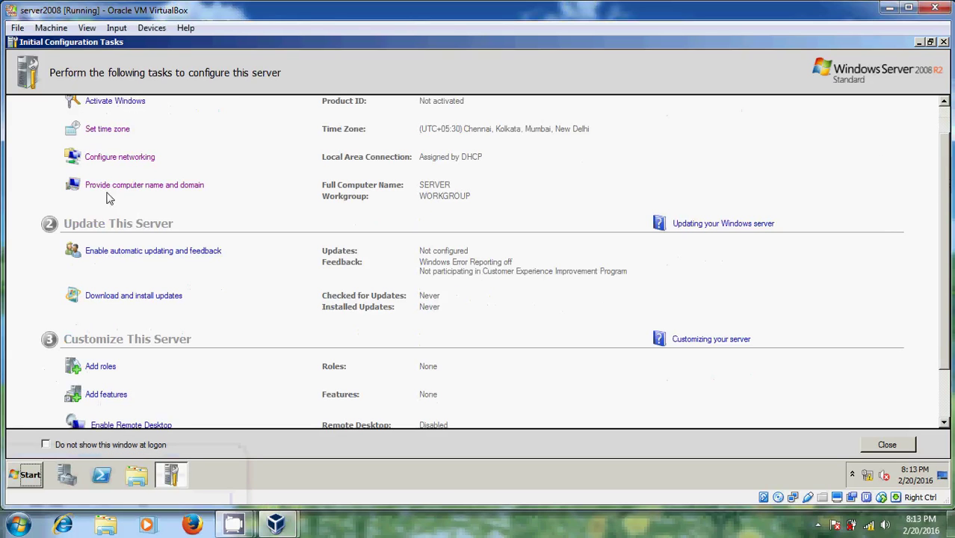
pyautogui.click(179, 188)
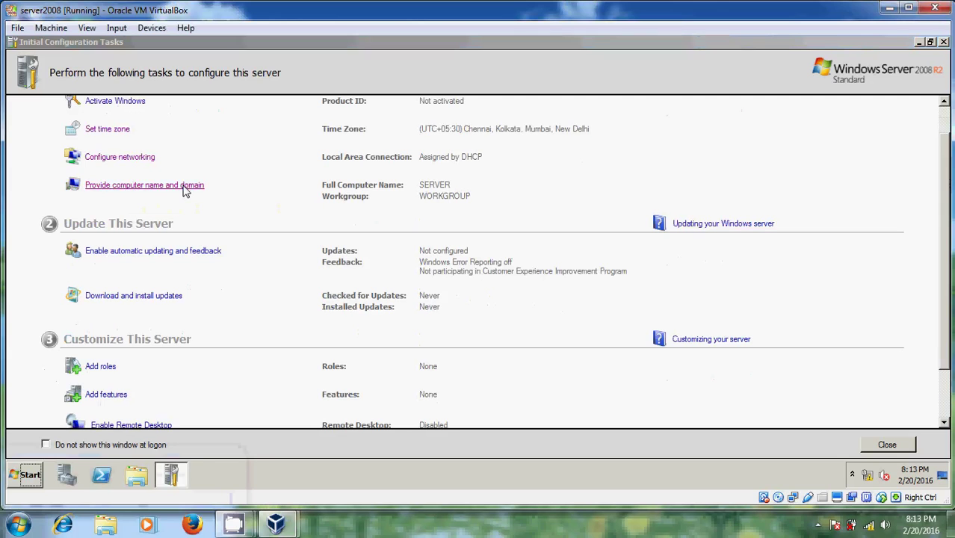
pyautogui.moveTo(240, 124); pyautogui.dragTo(468, 73)
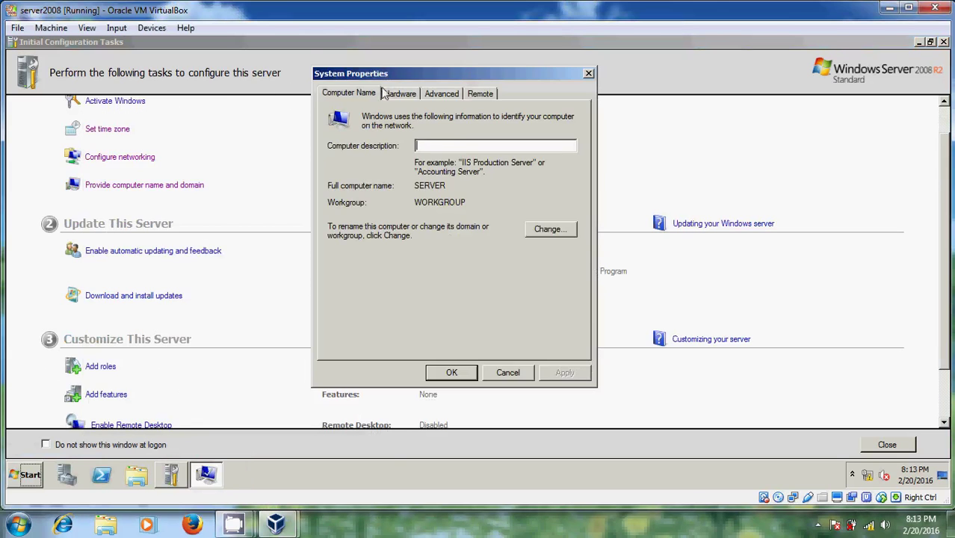
pyautogui.click(407, 95)
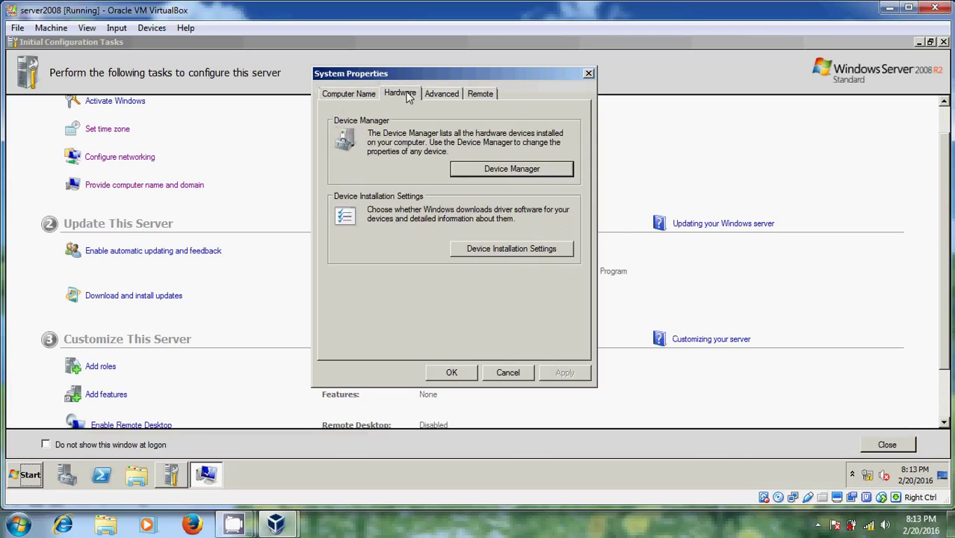
pyautogui.click(538, 172)
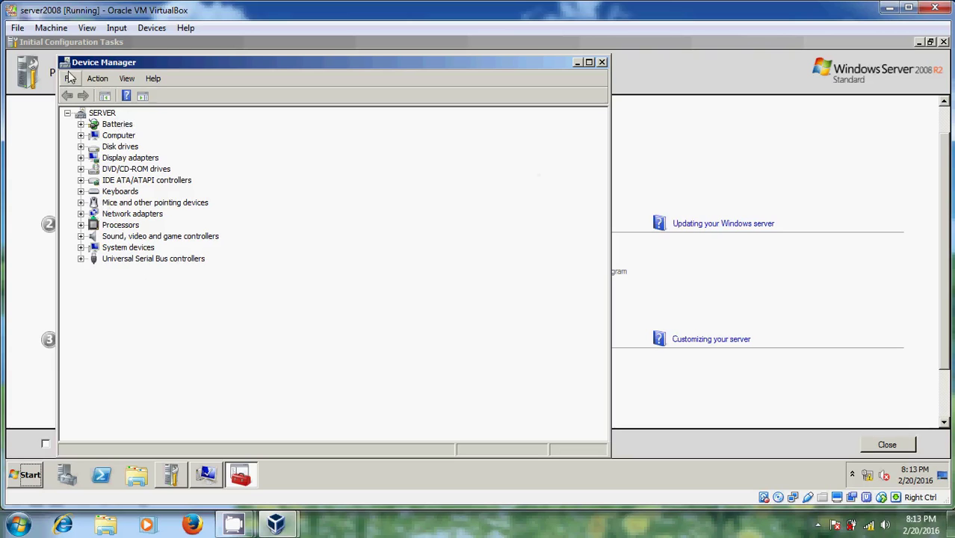
pyautogui.click(602, 62)
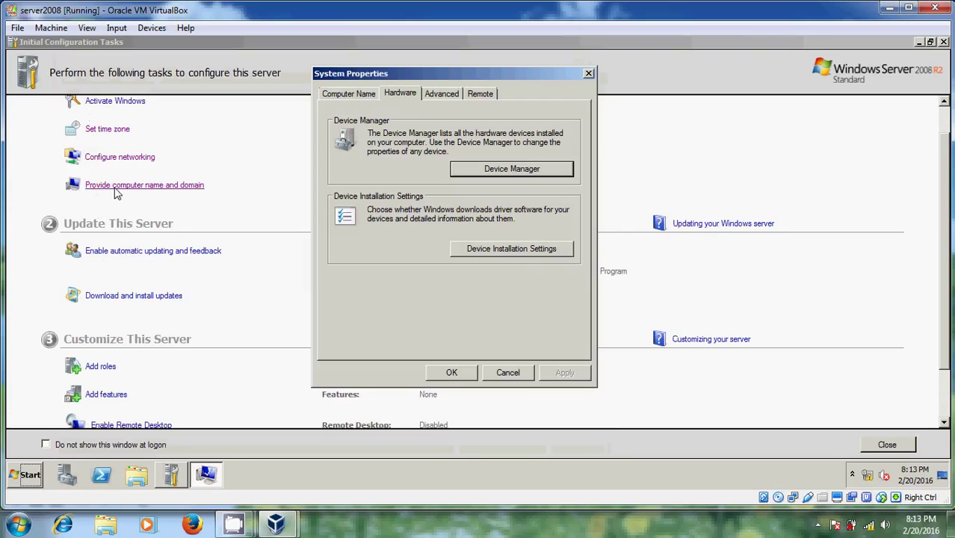
pyautogui.click(446, 96)
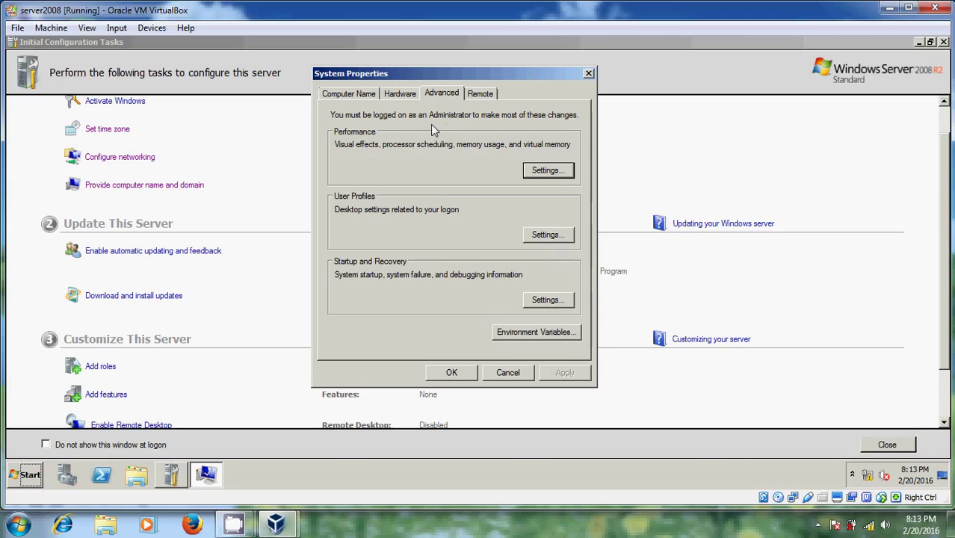
pyautogui.click(456, 374)
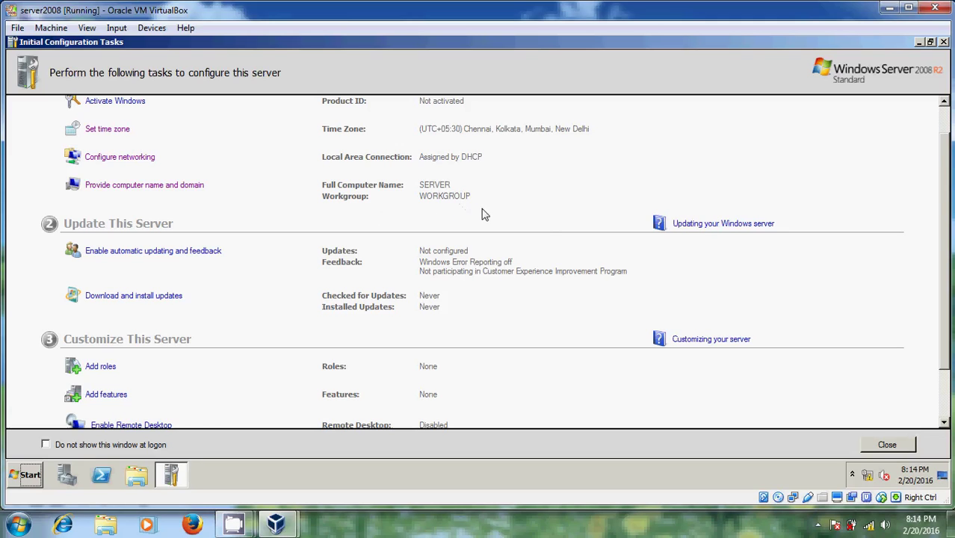
# - Examine the manual settings for automatic updating and feedback, including the Windows Update installation options, without changing them
pyautogui.moveTo(945, 217); pyautogui.dragTo(945, 257)
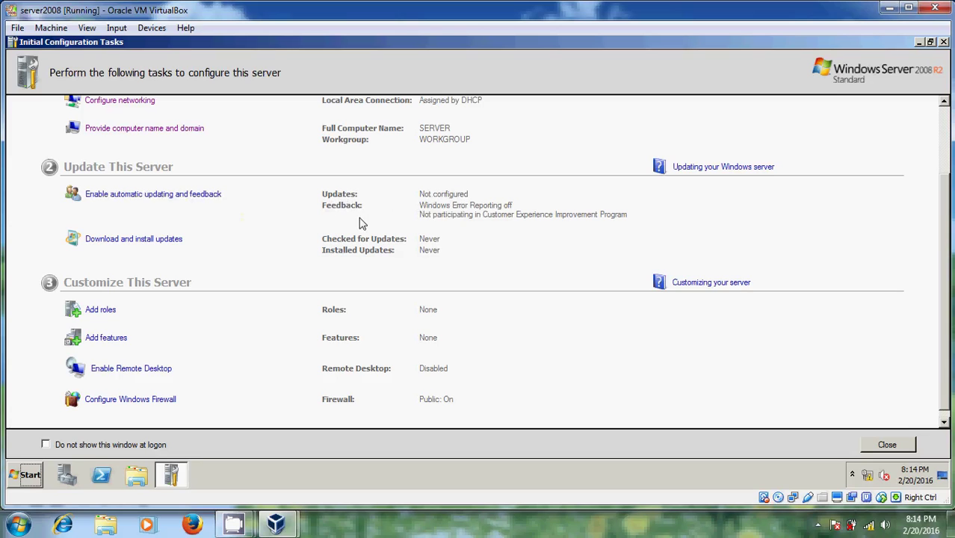
pyautogui.click(165, 196)
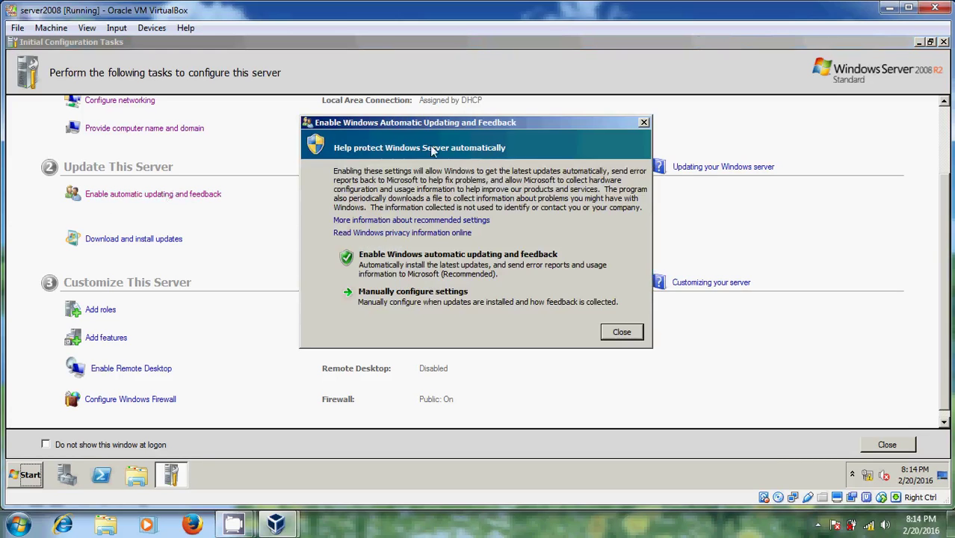
pyautogui.moveTo(465, 124); pyautogui.dragTo(578, 100)
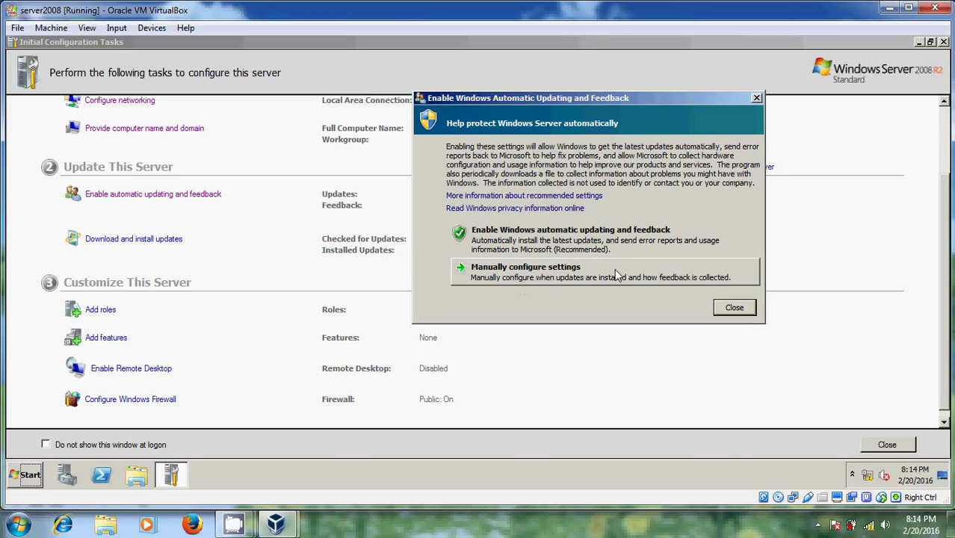
pyautogui.click(653, 273)
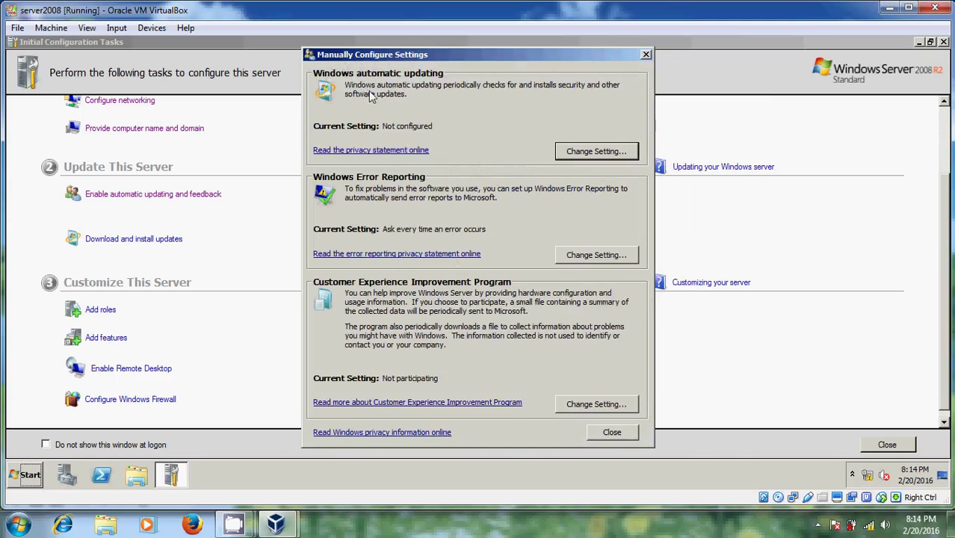
pyautogui.click(609, 151)
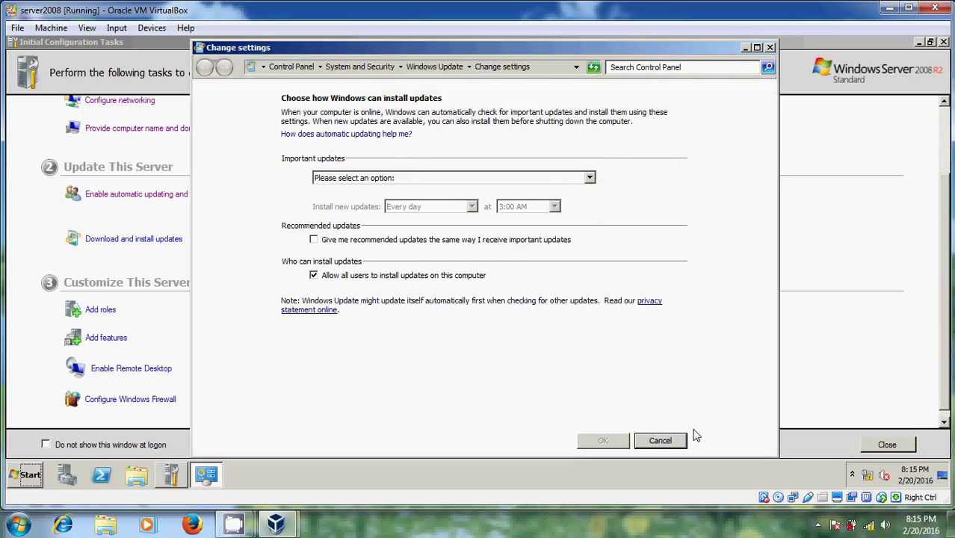
pyautogui.click(661, 441)
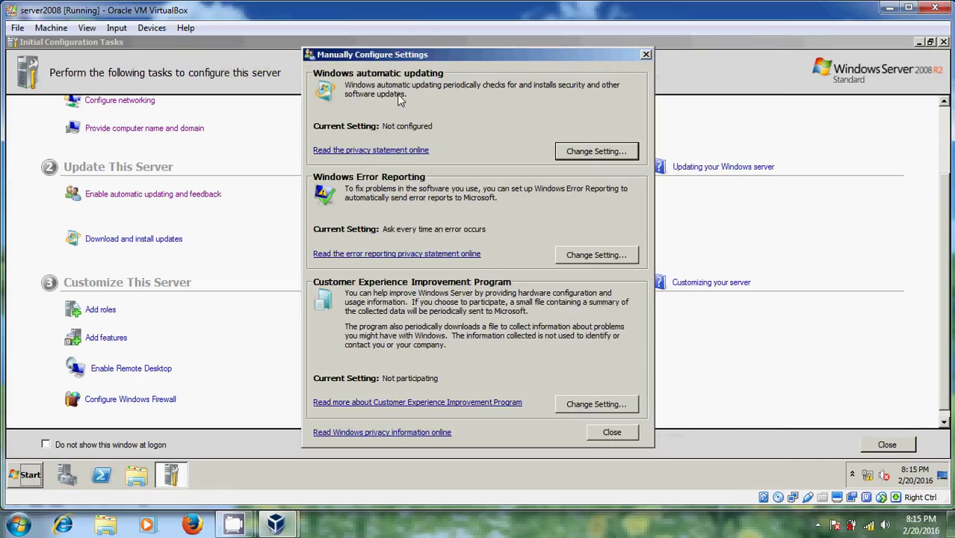
pyautogui.click(613, 432)
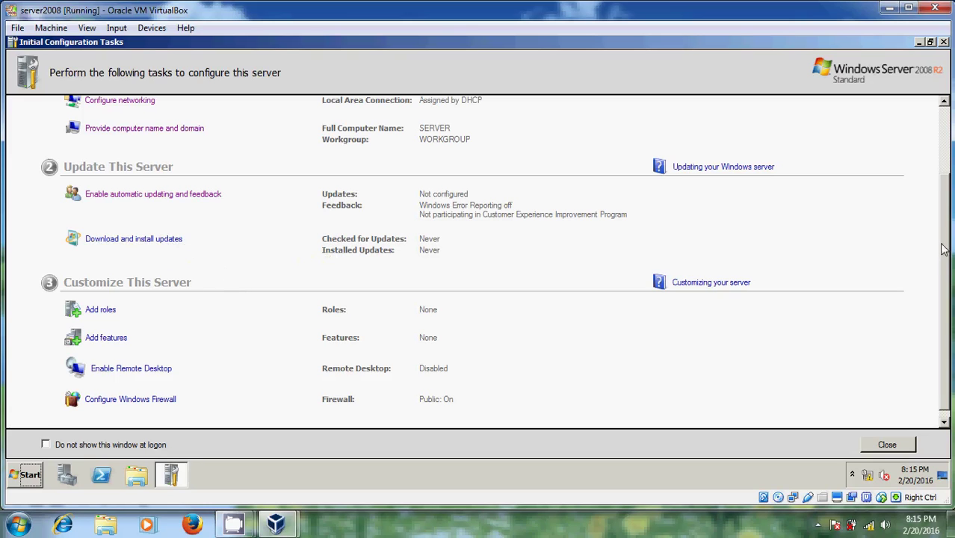
# - Examine the server roles offered in the Add Roles Wizard and cancel the wizard without installing any
pyautogui.scroll(-1, 947, 325)
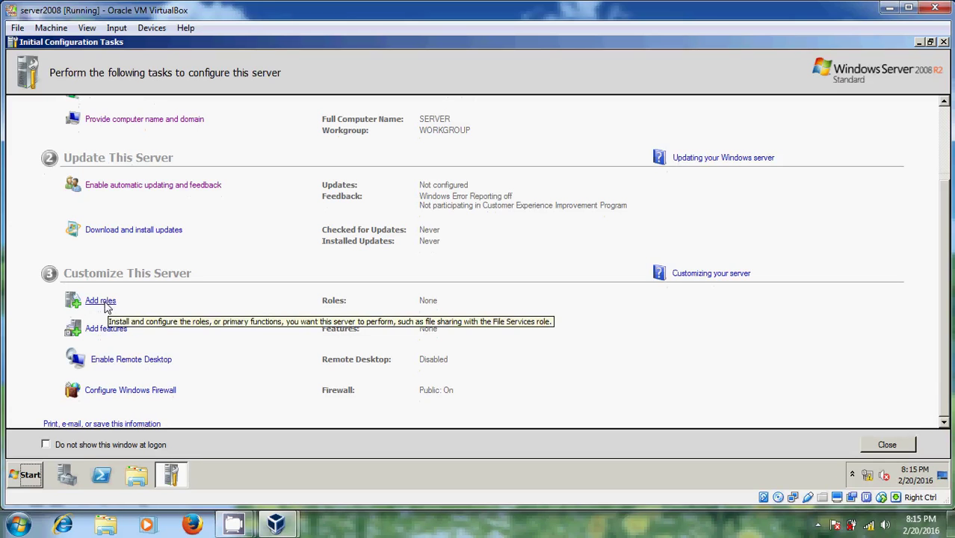
pyautogui.click(106, 302)
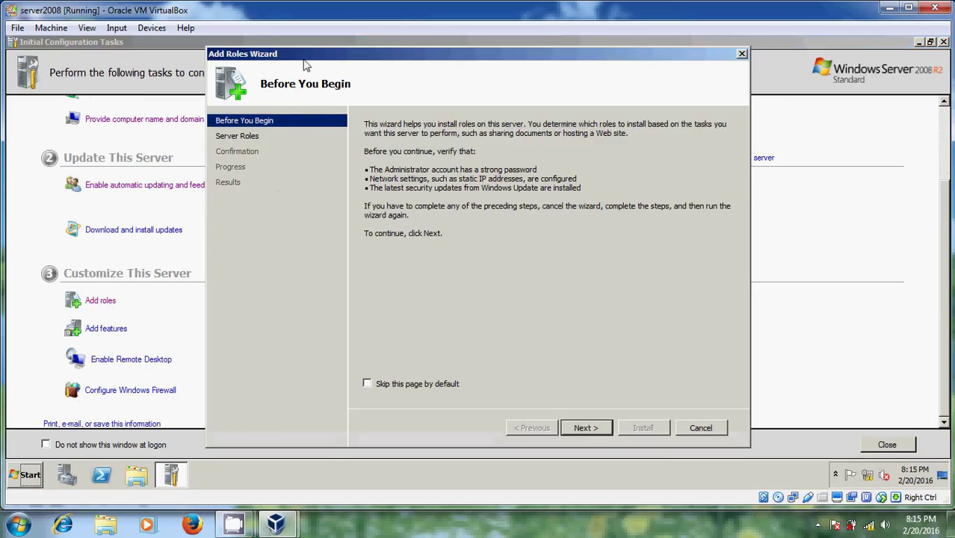
pyautogui.click(249, 139)
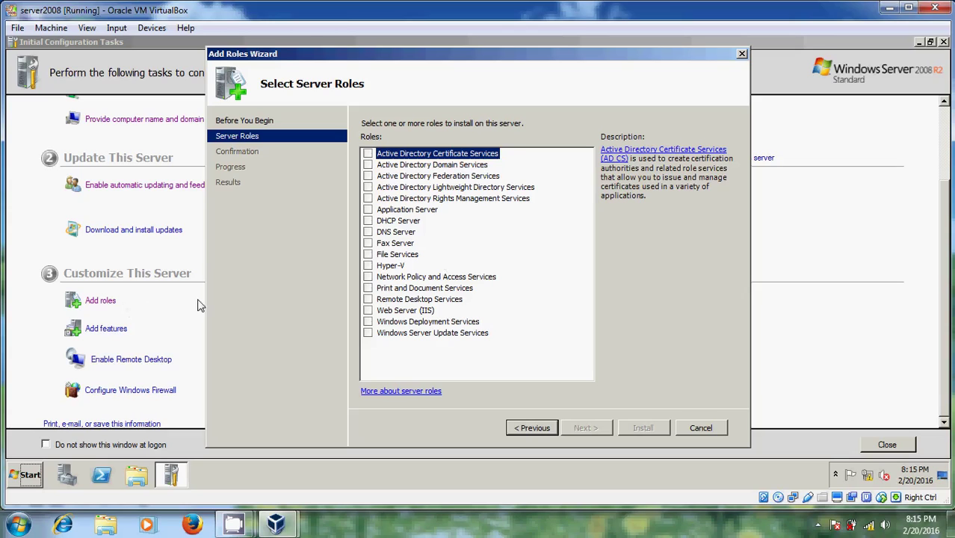
pyautogui.click(713, 431)
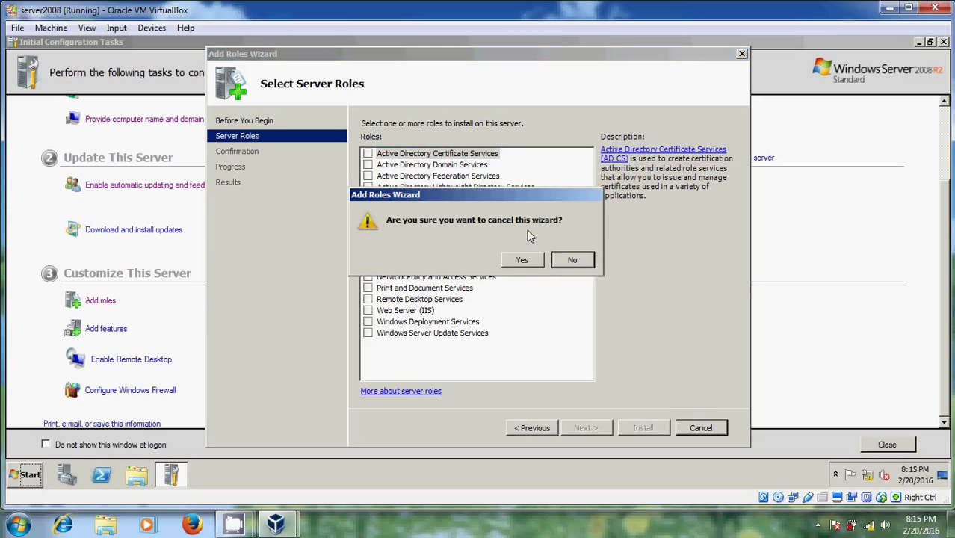
pyautogui.click(522, 261)
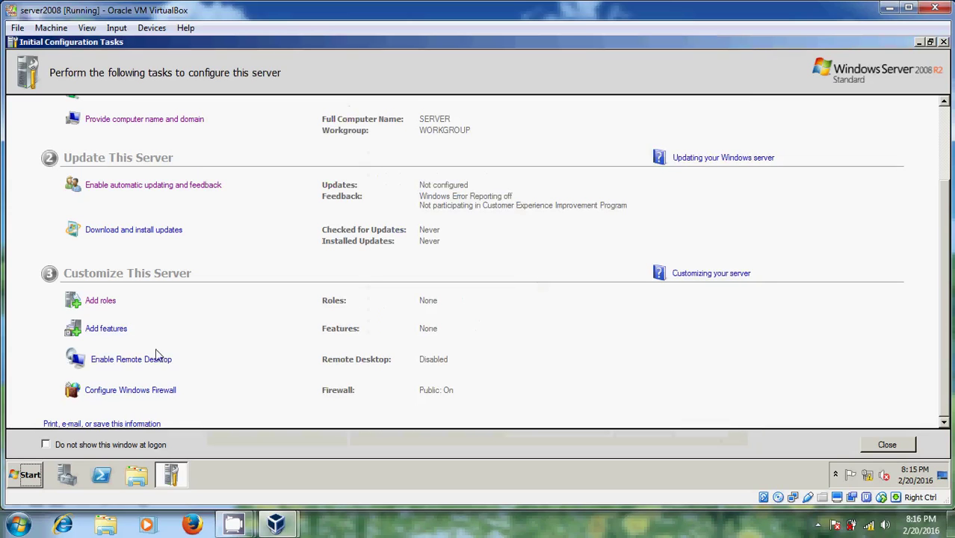
# - Examine the features offered in the Add Features Wizard and cancel the wizard without installing any
pyautogui.click(109, 330)
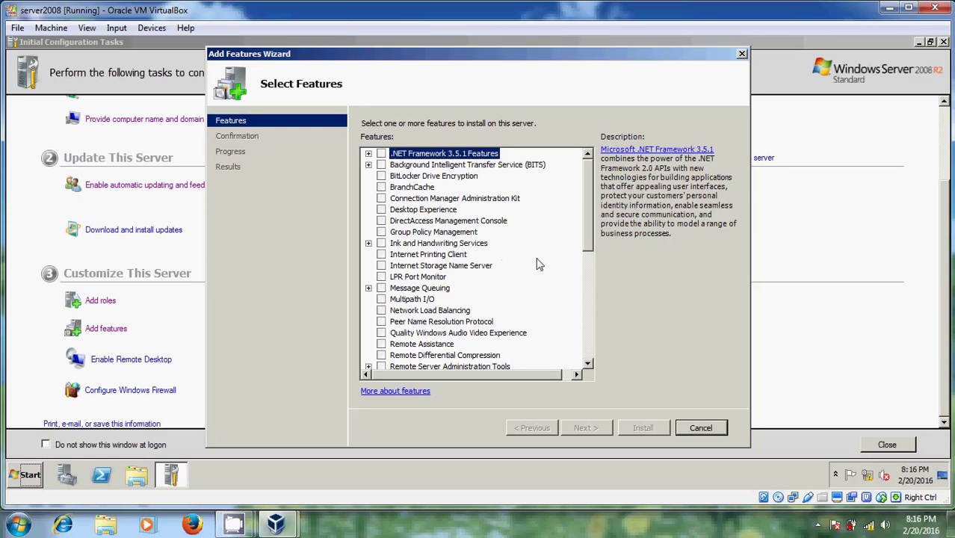
pyautogui.moveTo(587, 224); pyautogui.dragTo(588, 359)
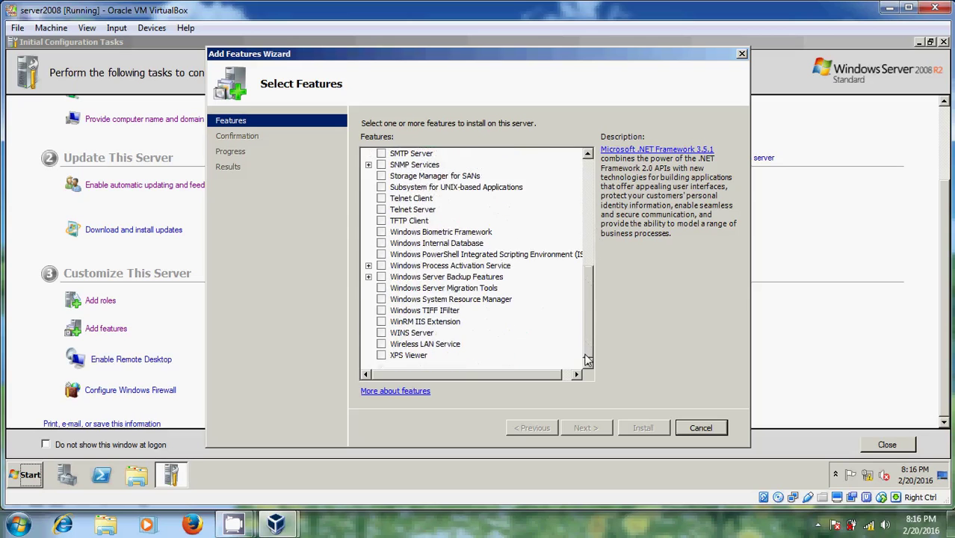
pyautogui.click(702, 428)
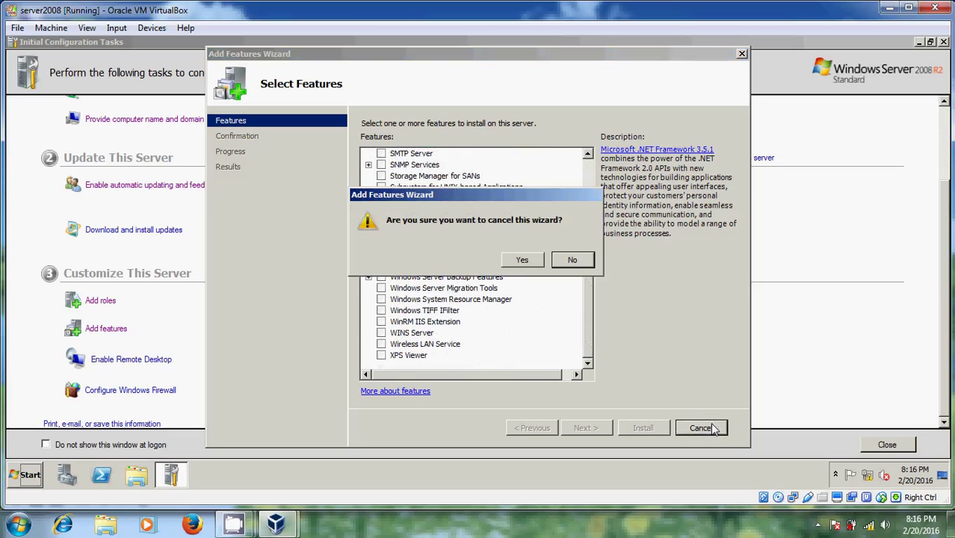
pyautogui.click(523, 261)
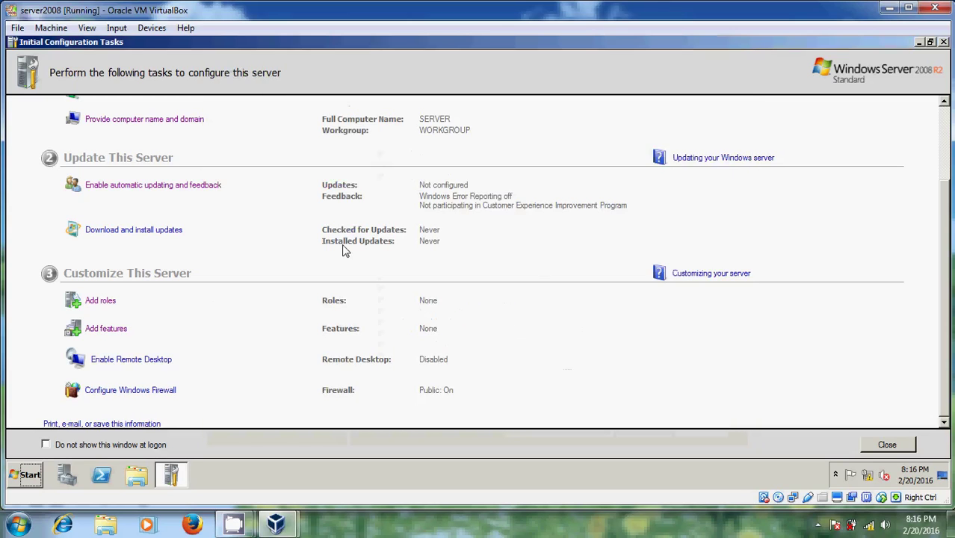
# - Review the Remote Desktop connection options from the Enable Remote Desktop task and close the system properties without changing them
pyautogui.click(167, 363)
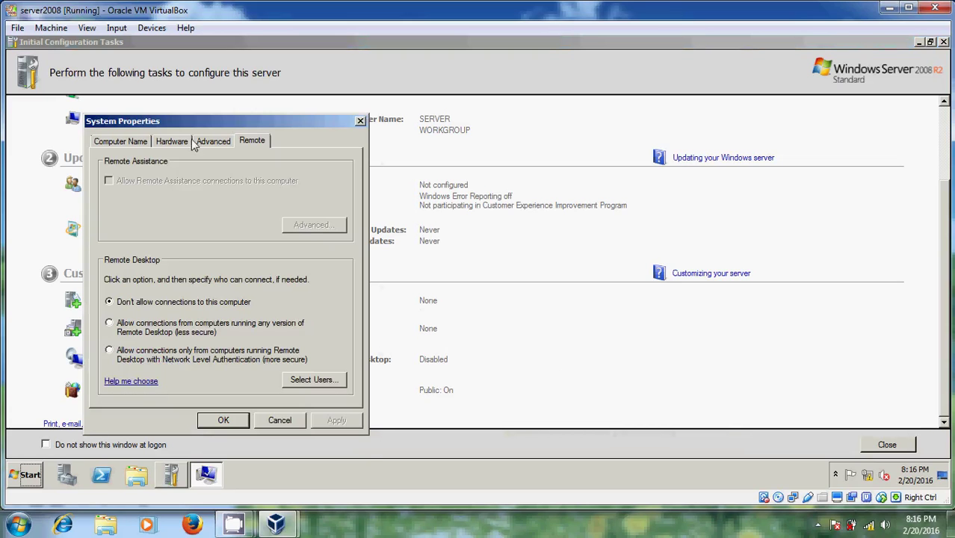
pyautogui.moveTo(255, 118); pyautogui.dragTo(513, 81)
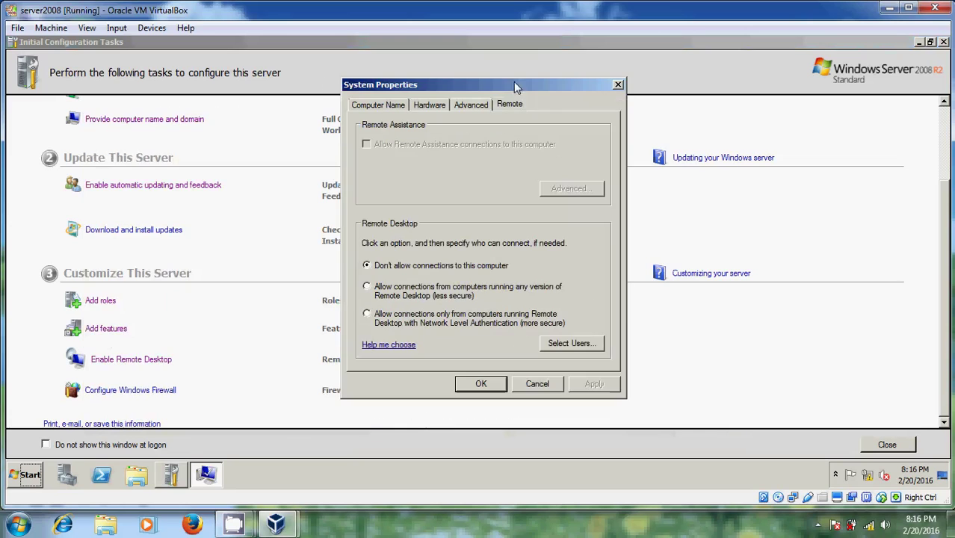
pyautogui.click(522, 107)
pyautogui.click(483, 384)
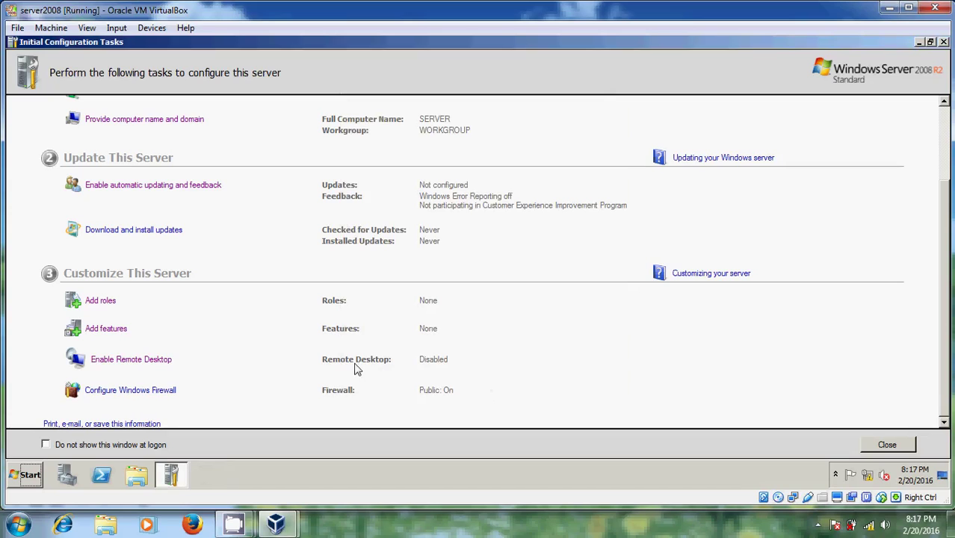
# - Review the Windows Firewall on/off settings for private and public networks without changing them, and close the firewall window
pyautogui.click(166, 394)
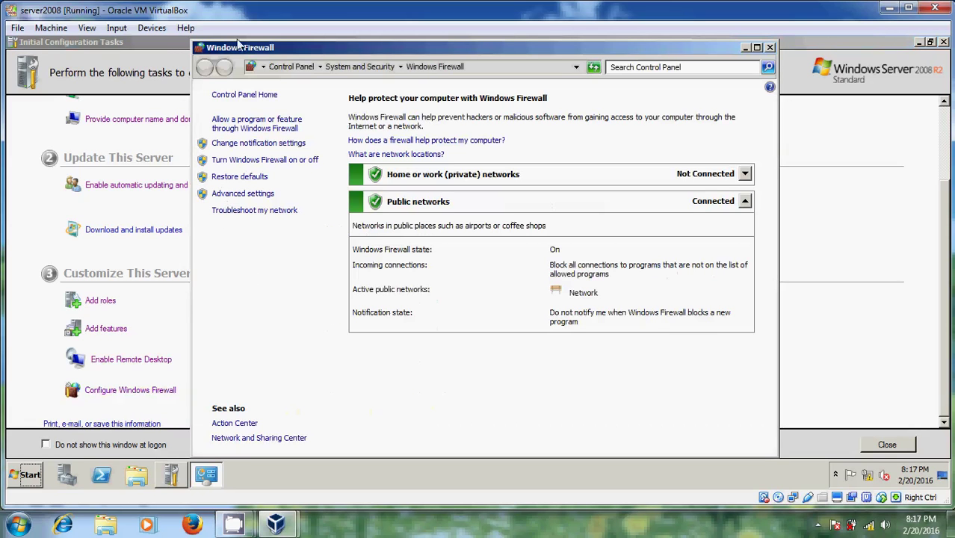
pyautogui.click(258, 161)
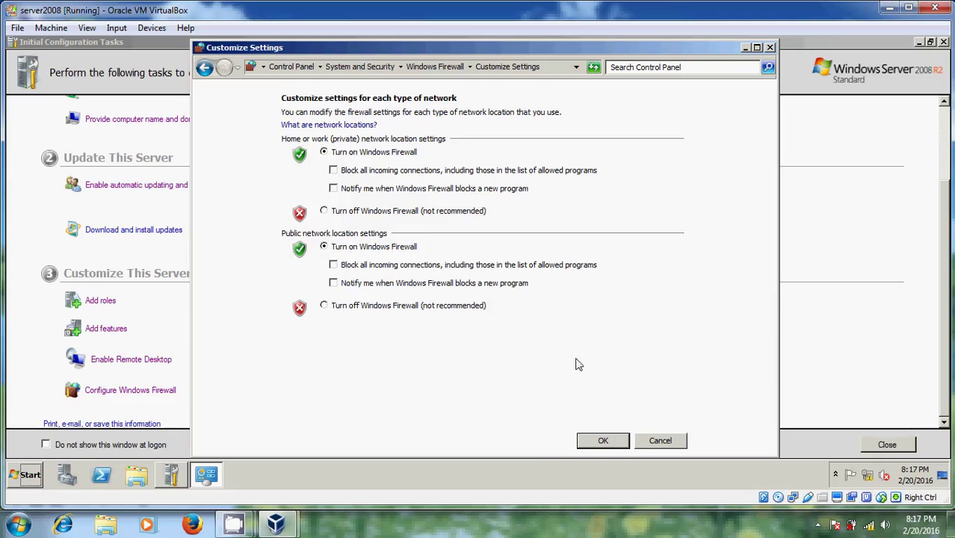
pyautogui.click(617, 443)
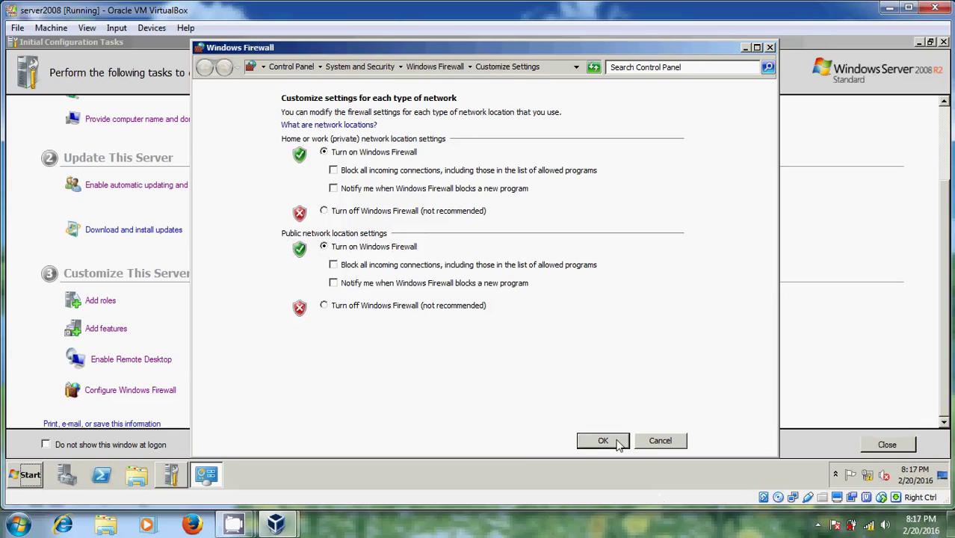
pyautogui.click(771, 48)
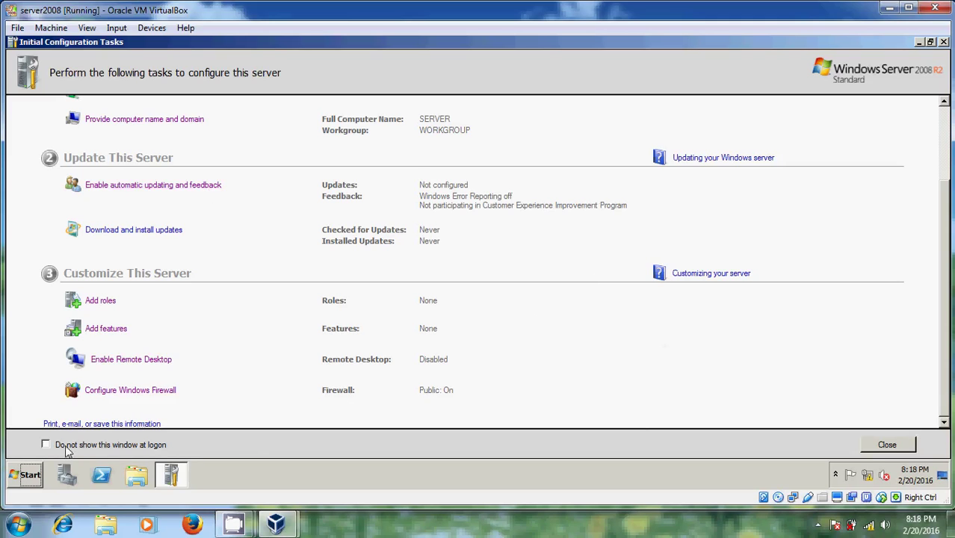
# - Close the Initial Configuration Tasks window and review the Roles and Features summaries in Server Manager
pyautogui.click(902, 447)
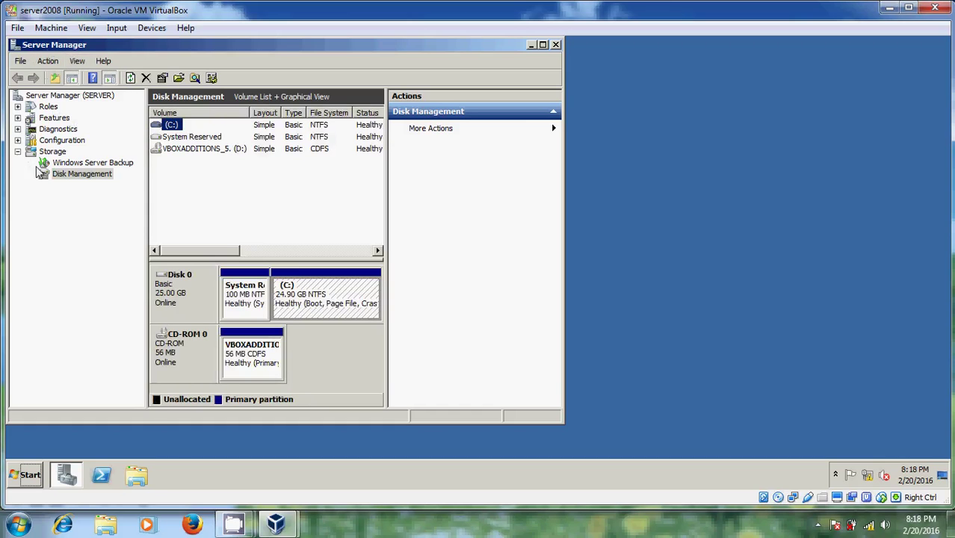
pyautogui.click(18, 151)
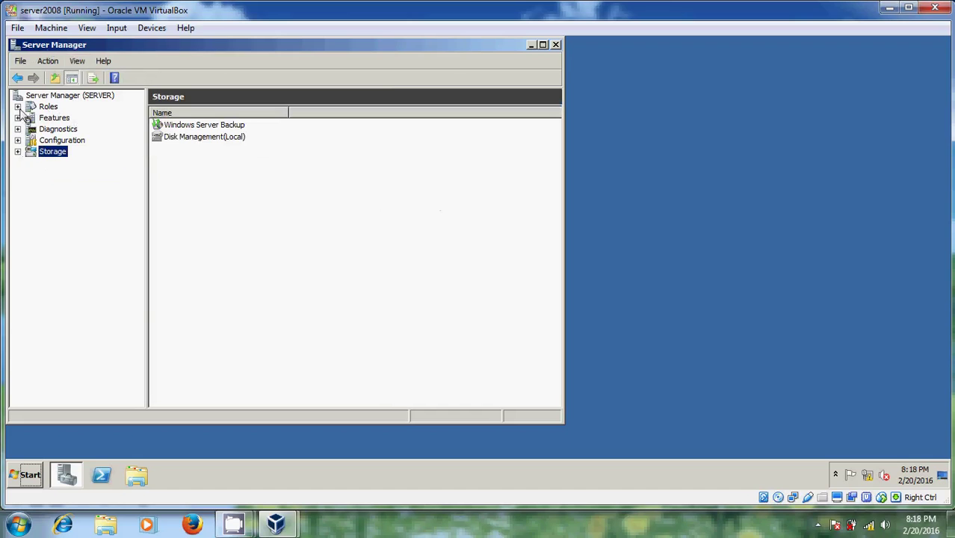
pyautogui.click(49, 107)
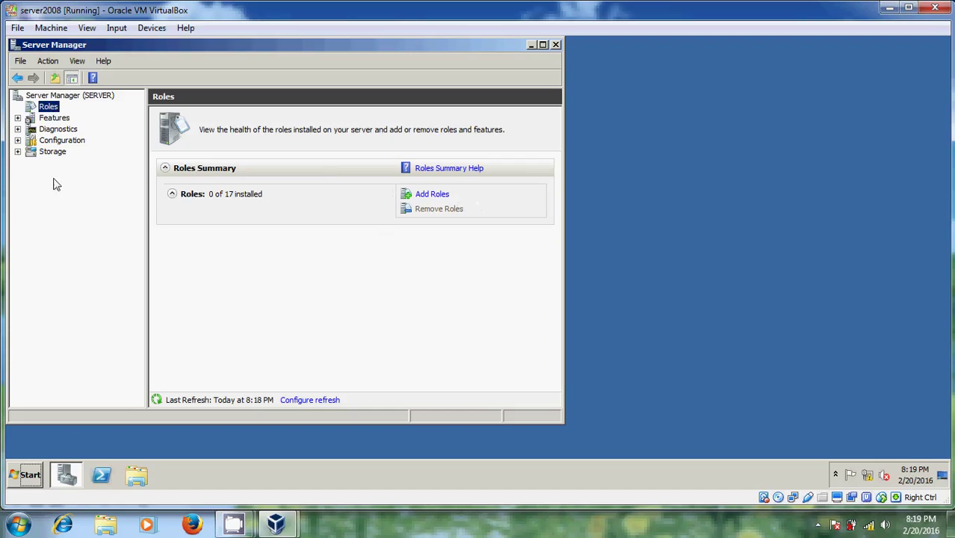
pyautogui.click(54, 117)
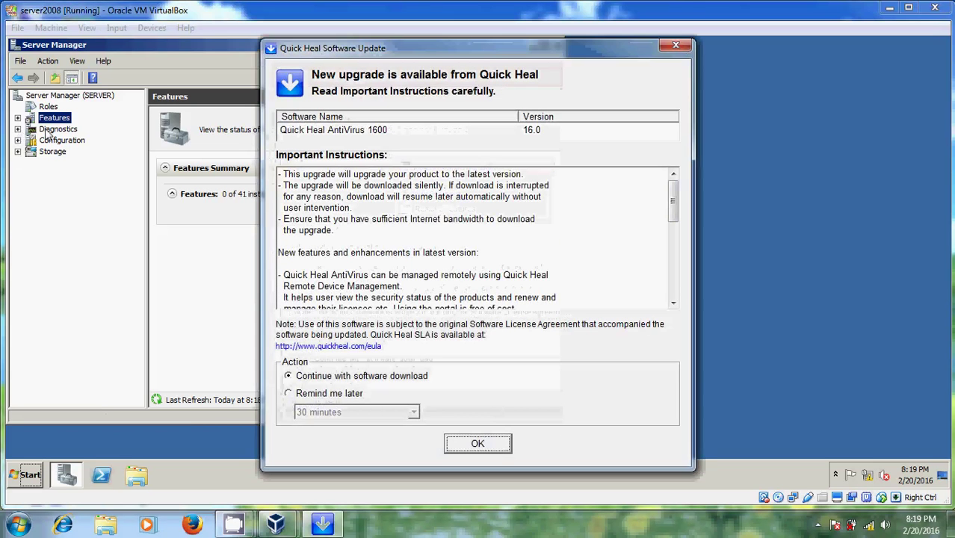
# - Postpone the Quick Heal AntiVirus upgrade by choosing to be reminded later
pyautogui.click(327, 393)
pyautogui.click(492, 446)
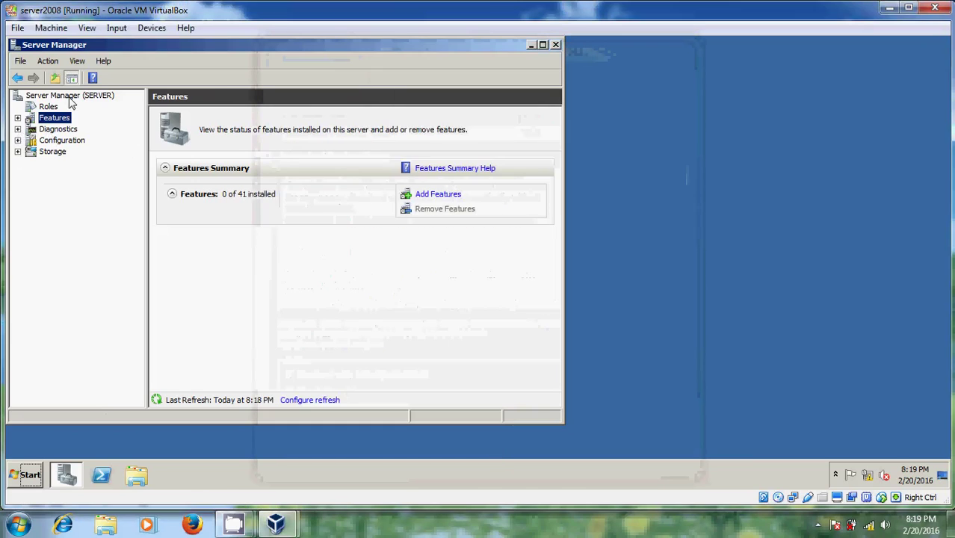
# - Review the Diagnostics tools in Server Manager, including the device categories in Device Manager
pyautogui.click(56, 132)
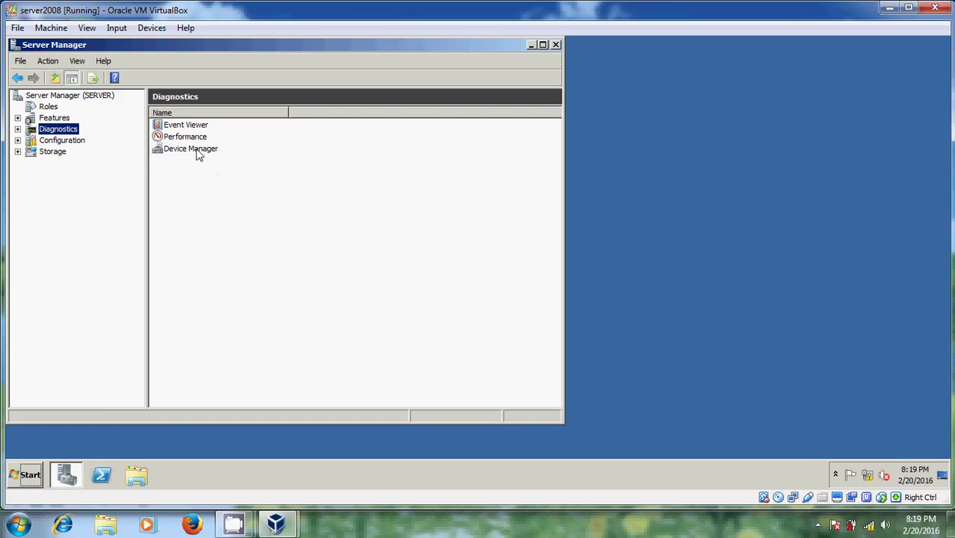
pyautogui.click(201, 152)
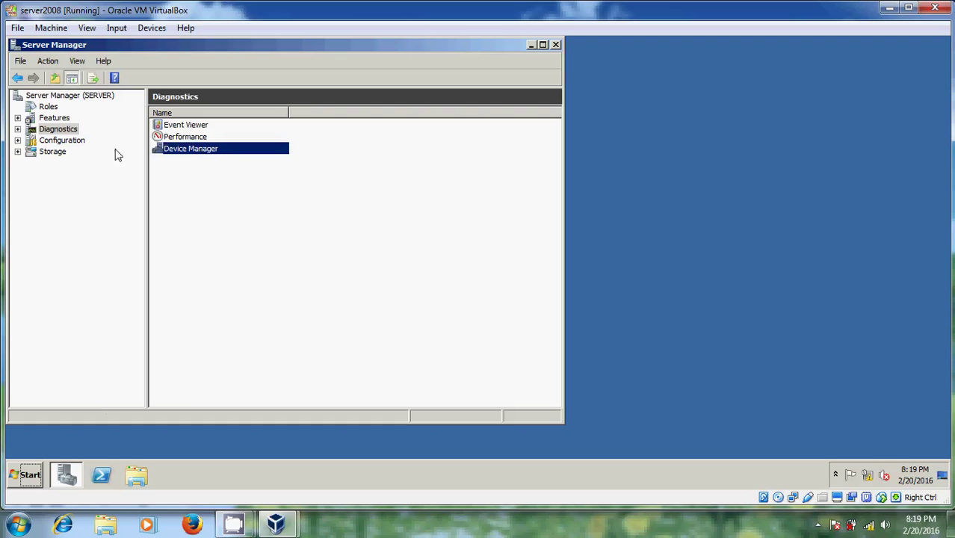
pyautogui.click(17, 129)
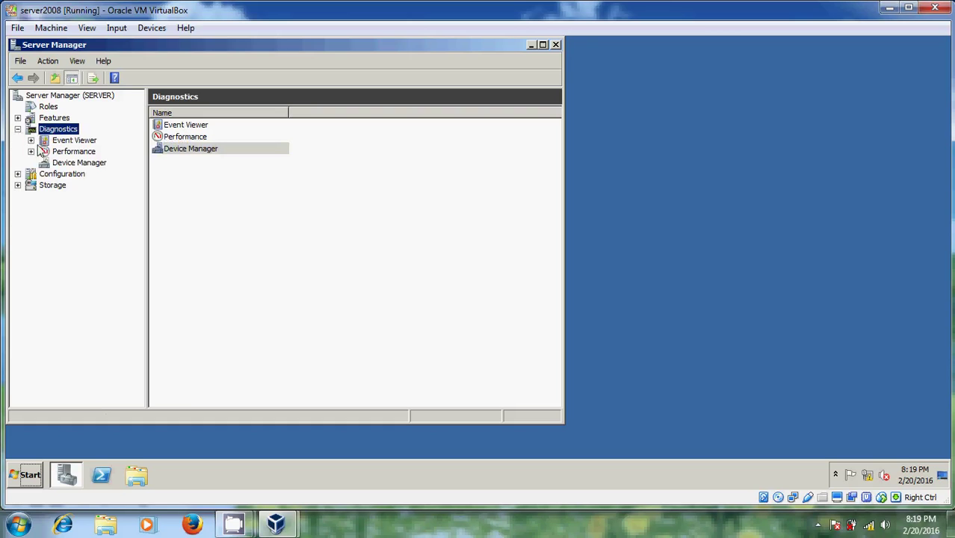
pyautogui.click(79, 163)
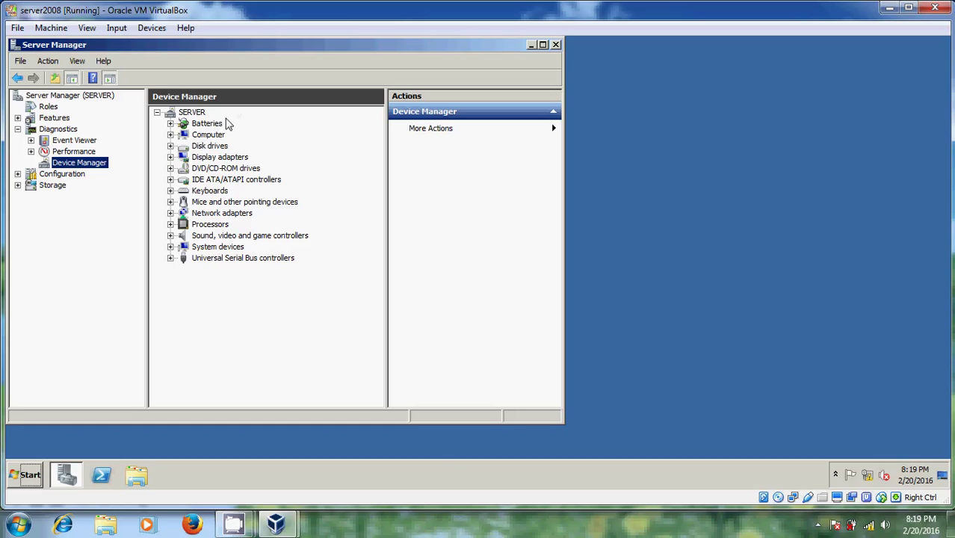
pyautogui.click(170, 147)
pyautogui.click(170, 146)
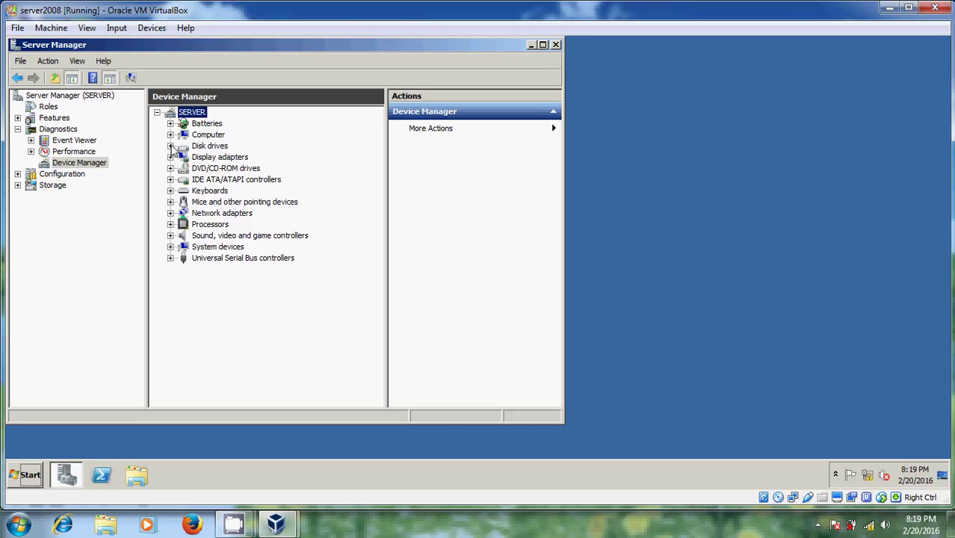
# - Review the Configuration and Storage tools, including the volumes in a maximized Disk Management view, and close Server Manager
pyautogui.click(18, 174)
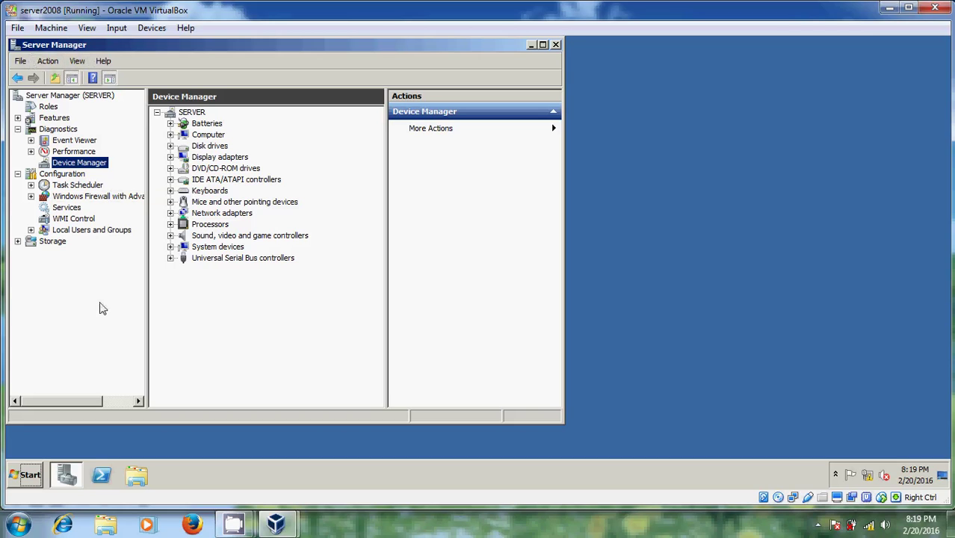
pyautogui.click(17, 241)
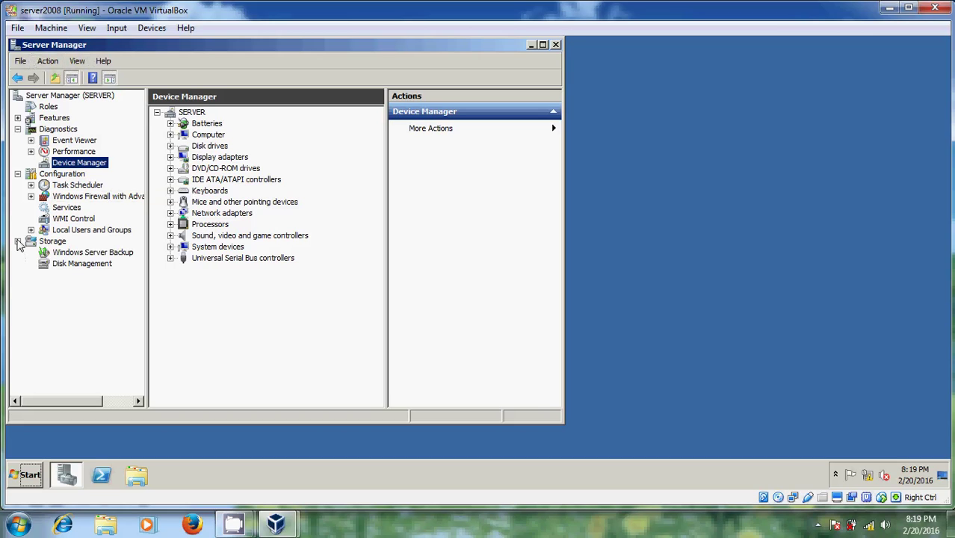
pyautogui.click(93, 267)
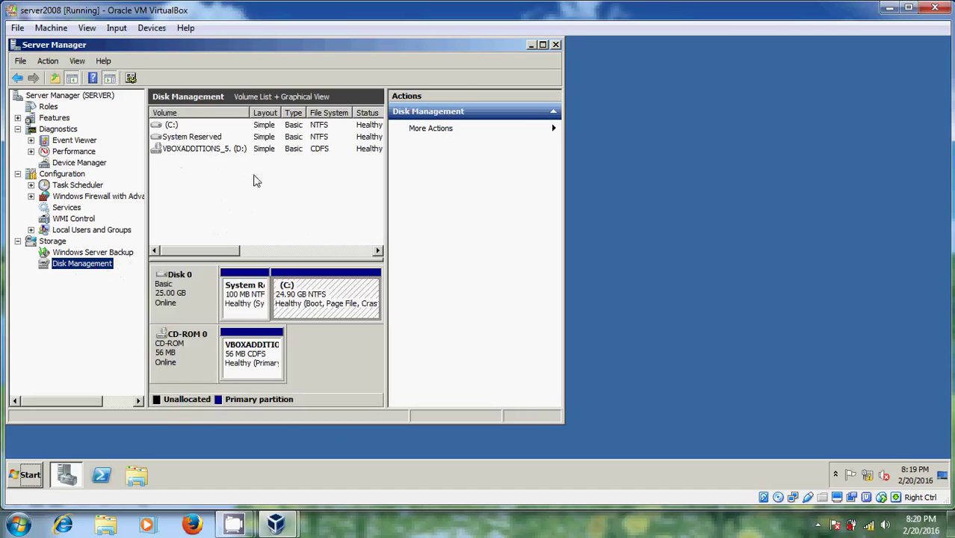
pyautogui.click(544, 45)
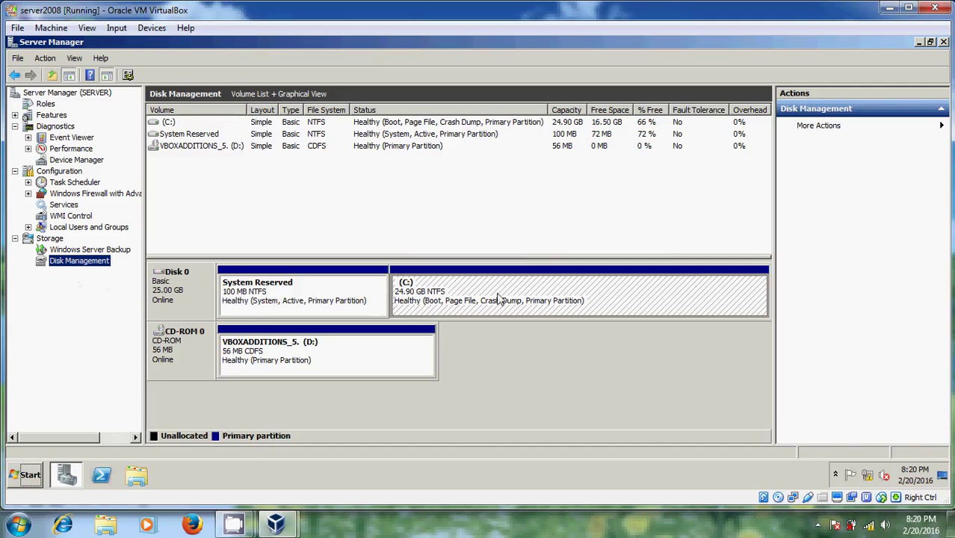
pyautogui.click(944, 42)
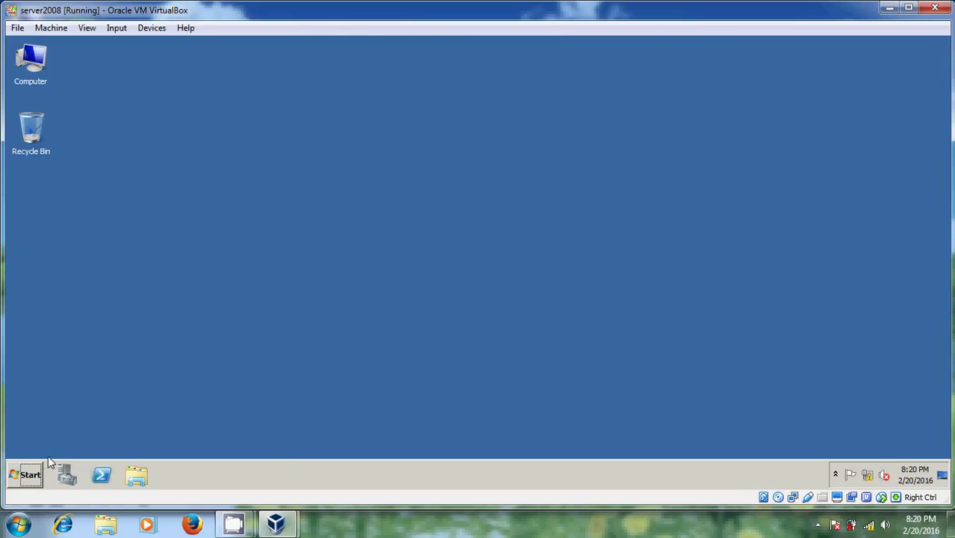
# - Open Command Prompt and display the server's IP configuration with ipconfig
pyautogui.click(29, 476)
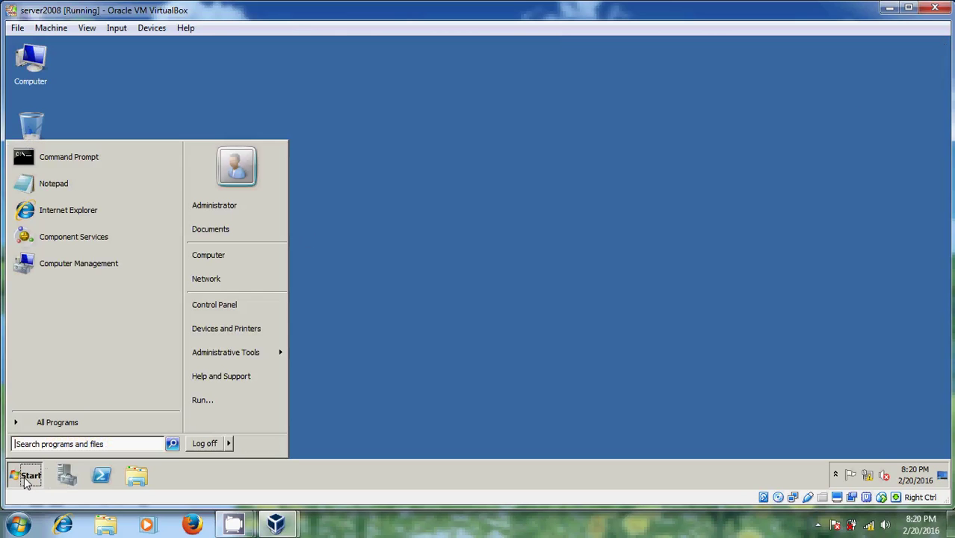
pyautogui.click(125, 161)
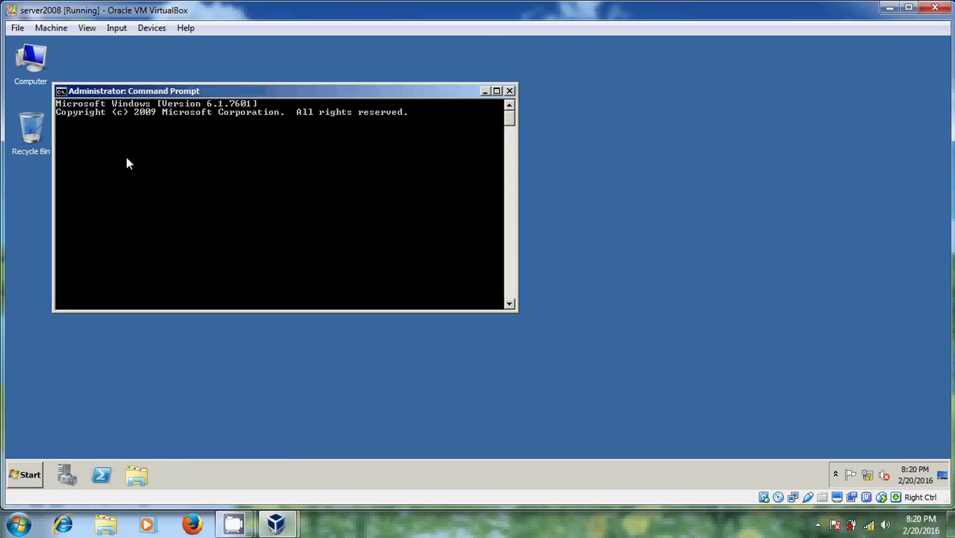
pyautogui.write('i')
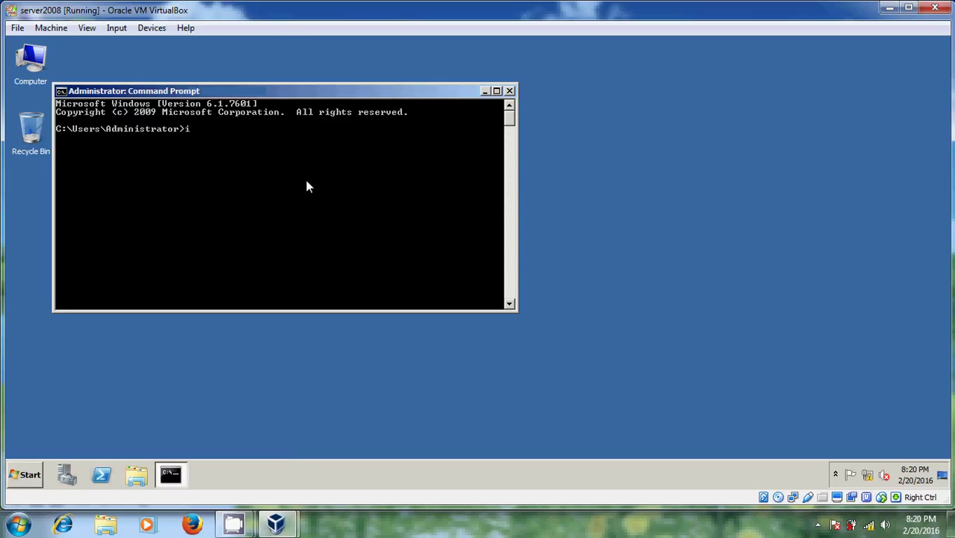
pyautogui.write('pconfig')
pyautogui.press('Return')
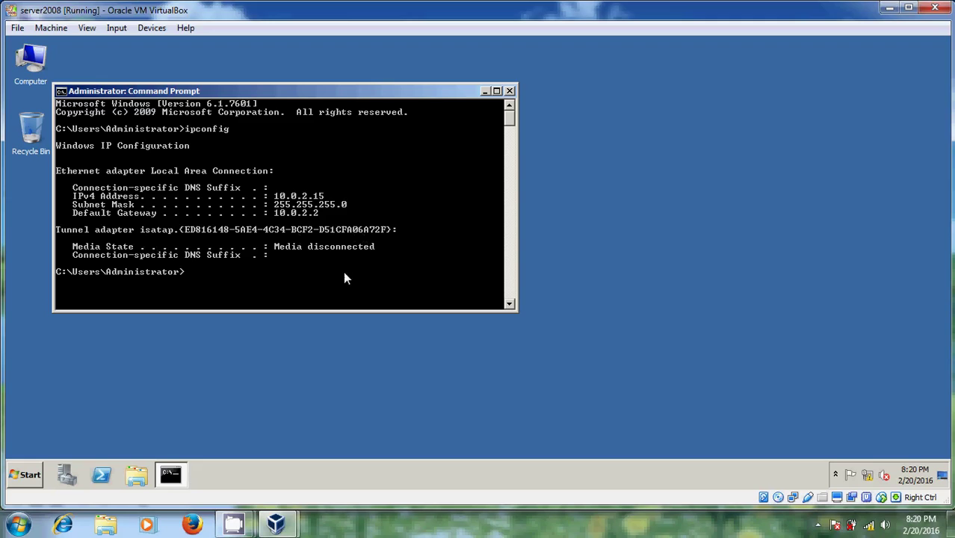
# - Test the connection to the default gateway with ping 10.0.2.2 and close the Command Prompt
pyautogui.write('ping 10.0.2.2')
pyautogui.press('BackSpace')
pyautogui.write('.2')
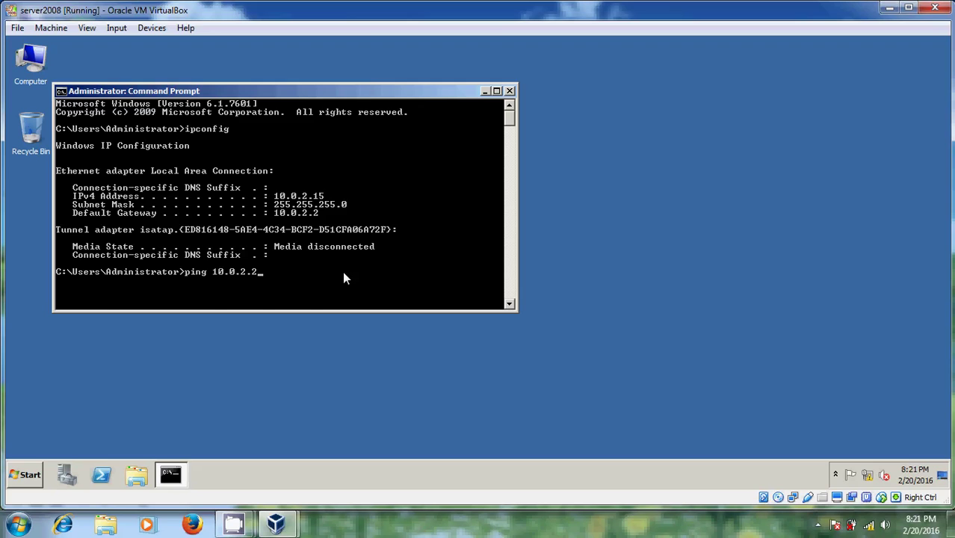
pyautogui.press('Return')
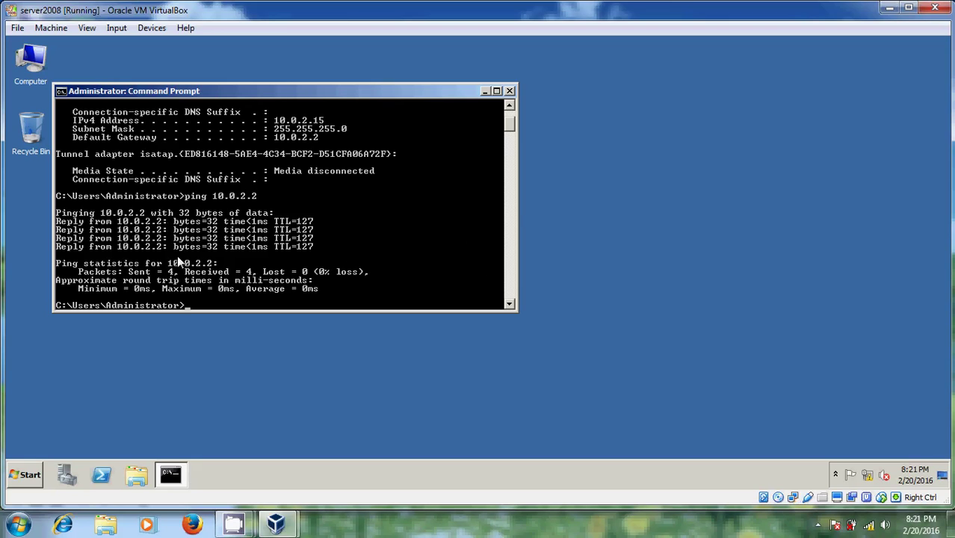
pyautogui.click(510, 91)
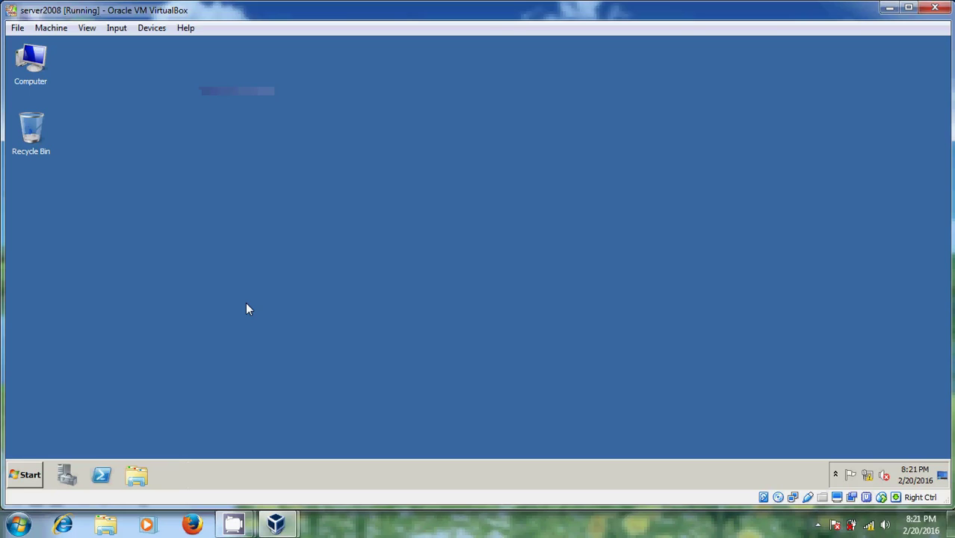
# - Display the list of available Administrative Tools
pyautogui.click(28, 475)
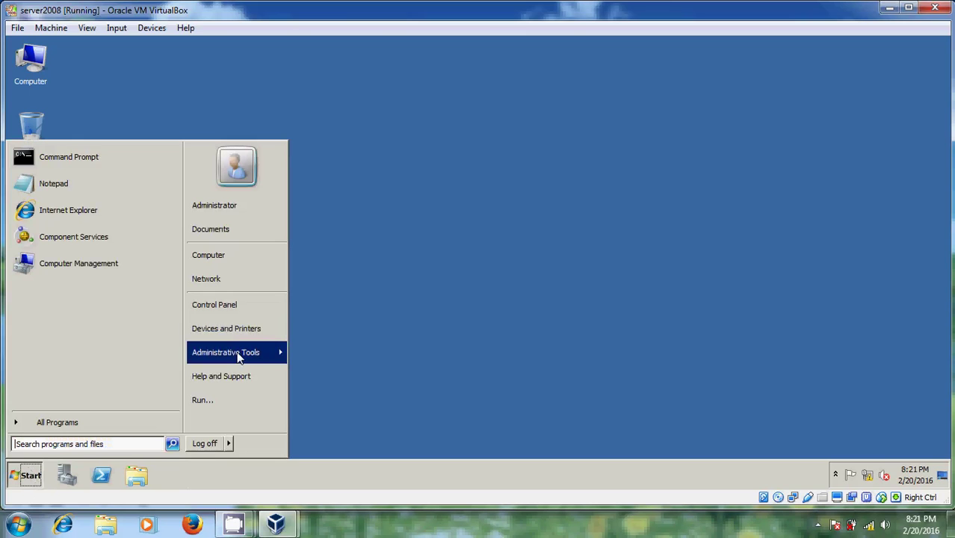
pyautogui.moveTo(241, 356)
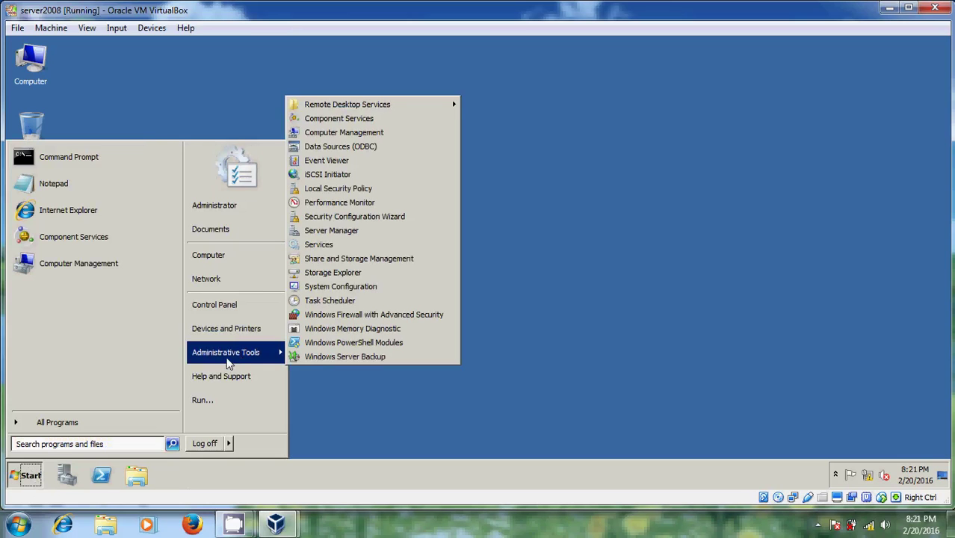